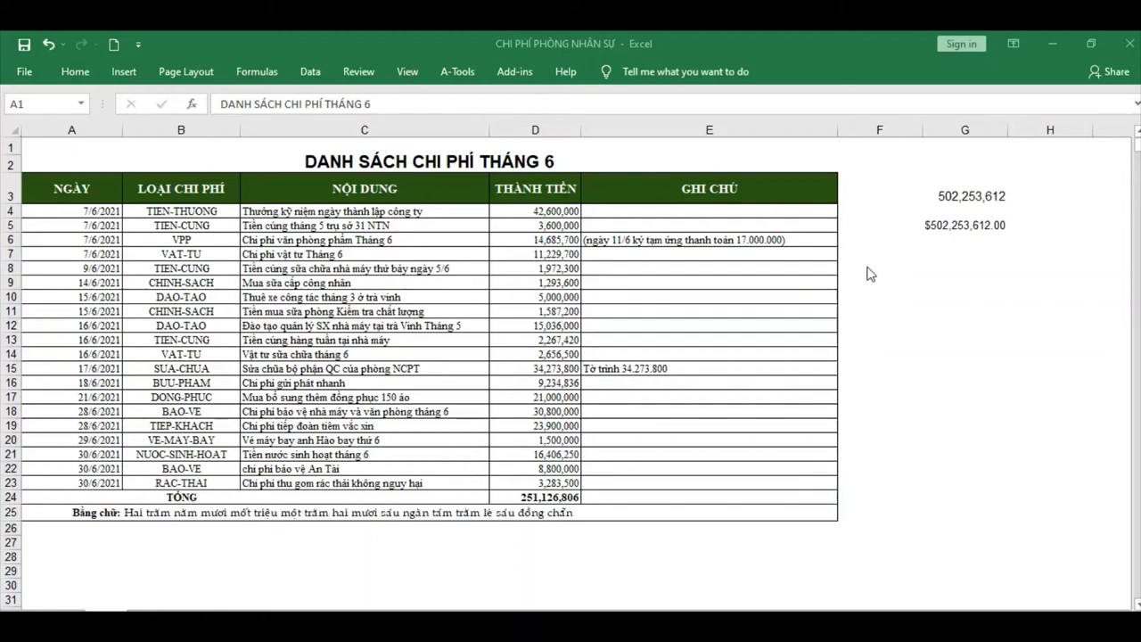
# Type the greeting in F8, the doiso number-reading intro in F9, and the Excel-numbers line in F10
pyautogui.click(863, 268)
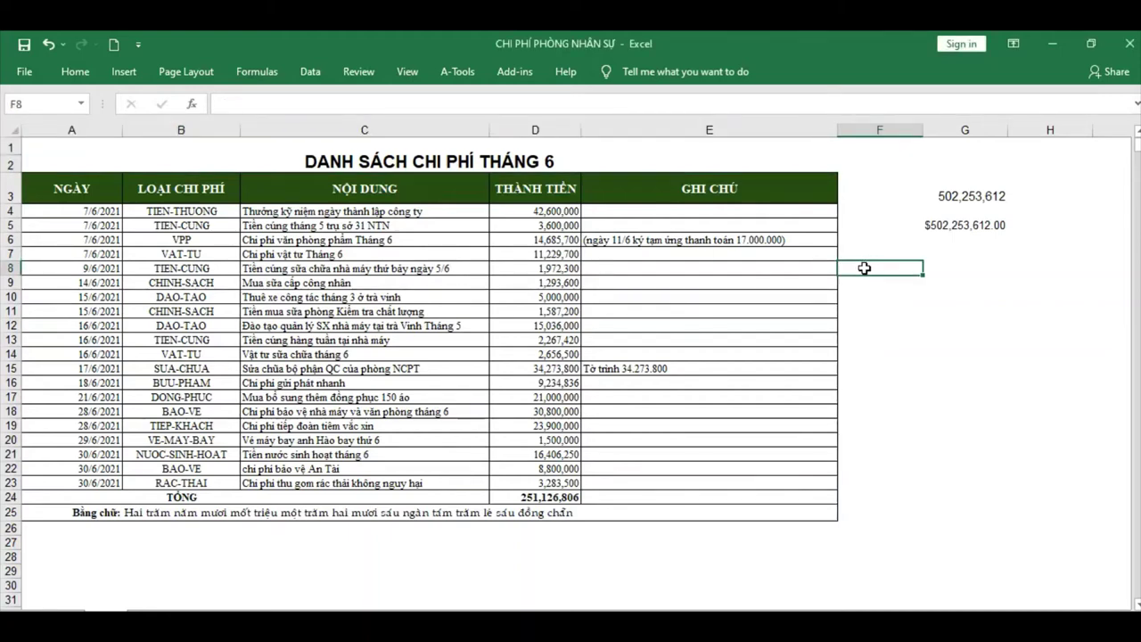
pyautogui.write('h')
pyautogui.write('e')
pyautogui.press('BackSpace')
pyautogui.press('BackSpace')
pyautogui.write('hell')
pyautogui.write('o, x')
pyautogui.write('in chaào các')
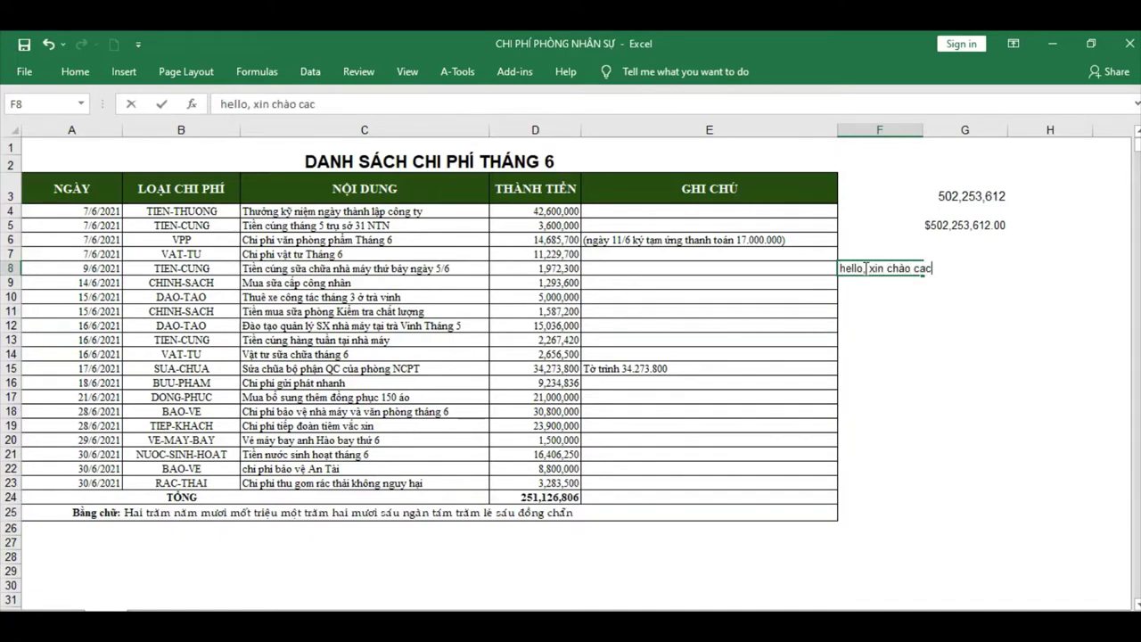
pyautogui.write(' baạn')
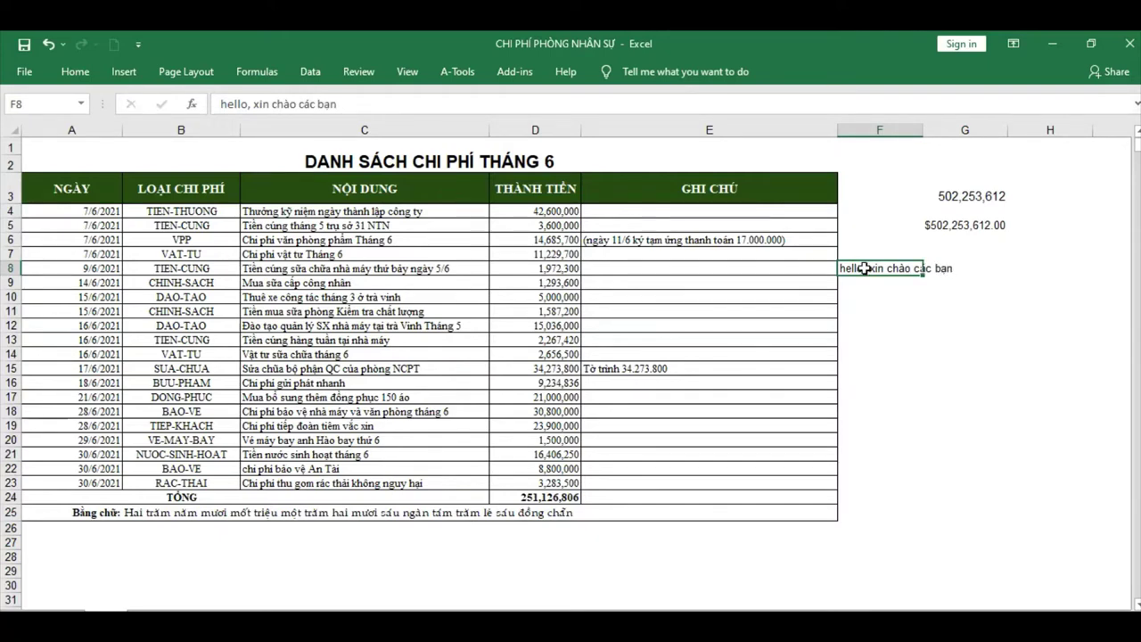
pyautogui.press('Return')
pyautogui.write('Ho')
pyautogui.write('m')
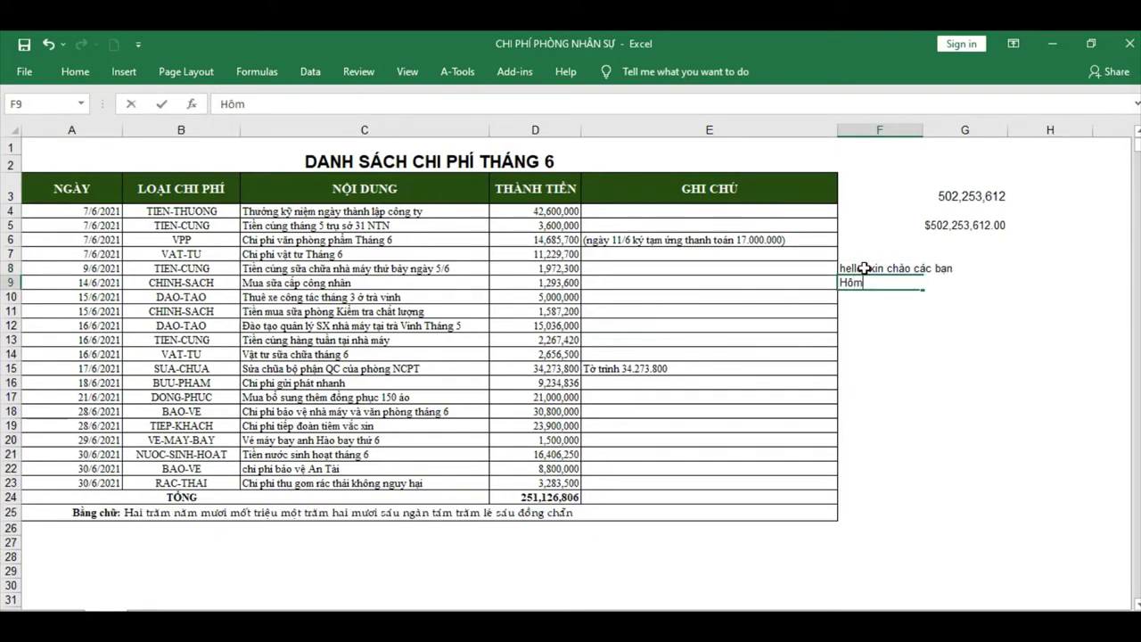
pyautogui.write(' nay m')
pyautogui.write('ình xin hư')
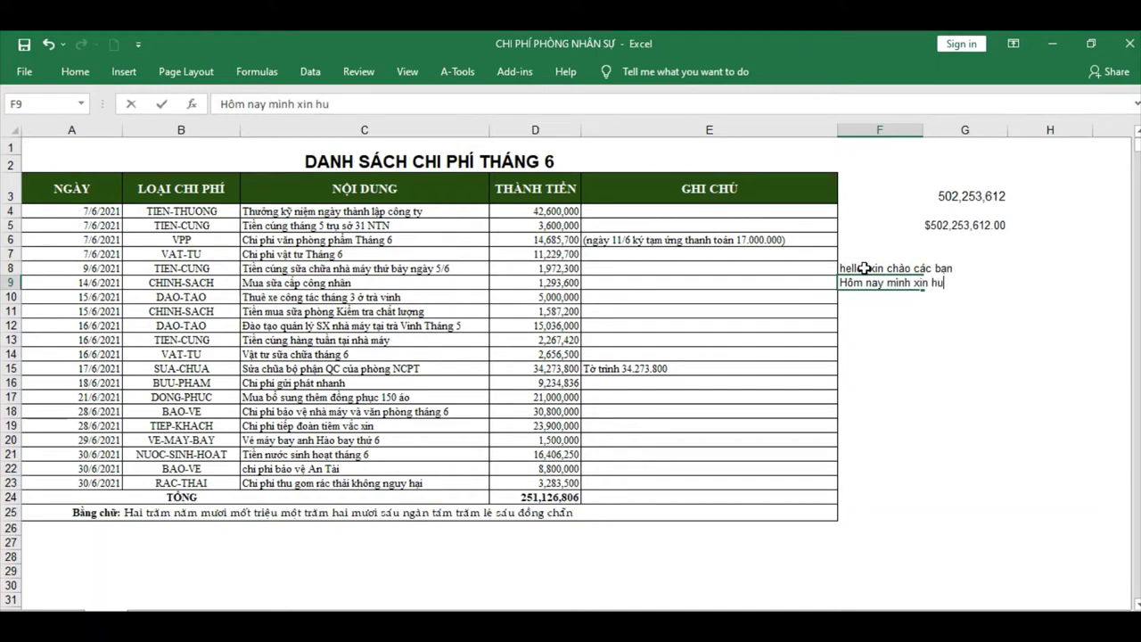
pyautogui.write('ơng')
pyautogui.write('dẫn')
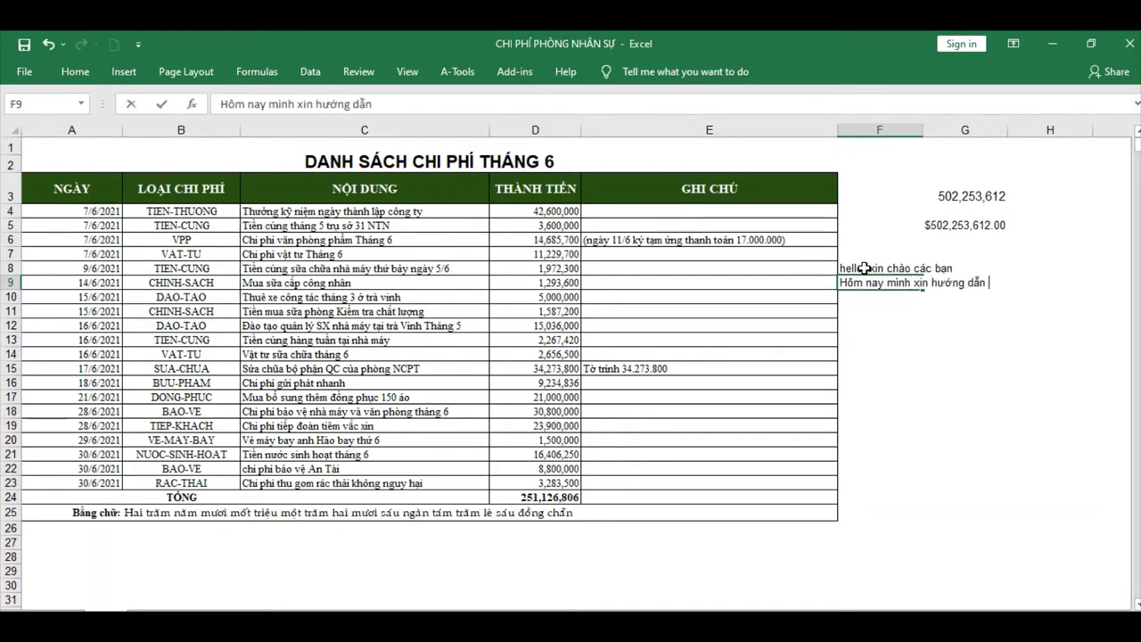
pyautogui.write(' các dọc')
pyautogui.write('số băng')
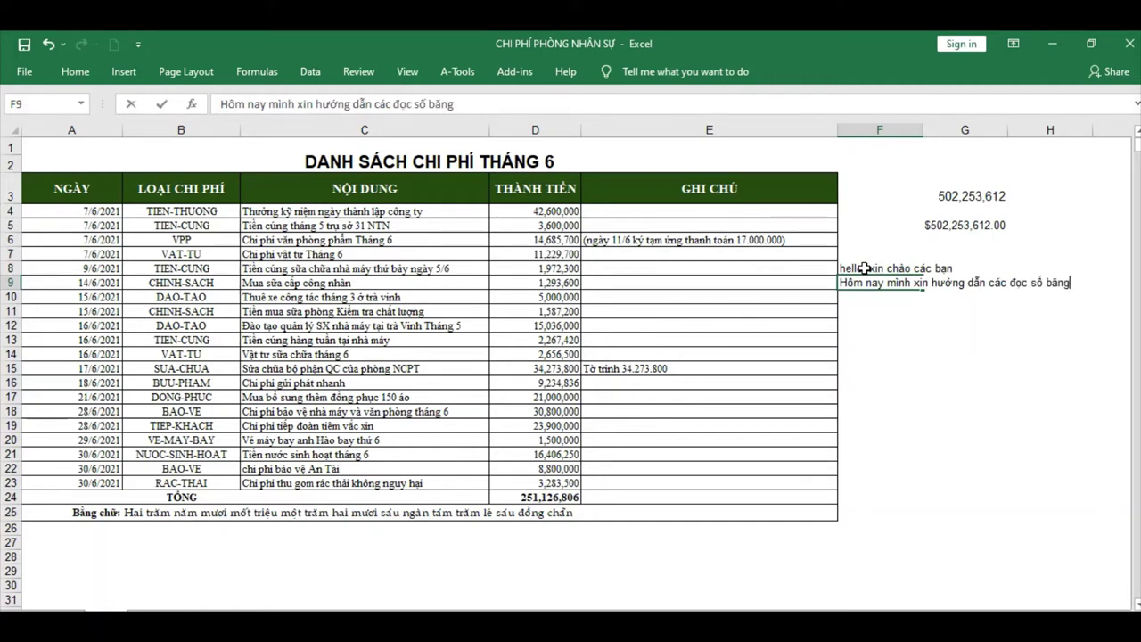
pyautogui.press('BackSpace')
pyautogui.press('BackSpace')
pyautogui.press('BackSpace')
pyautogui.write('ằng file doi')
pyautogui.write('so')
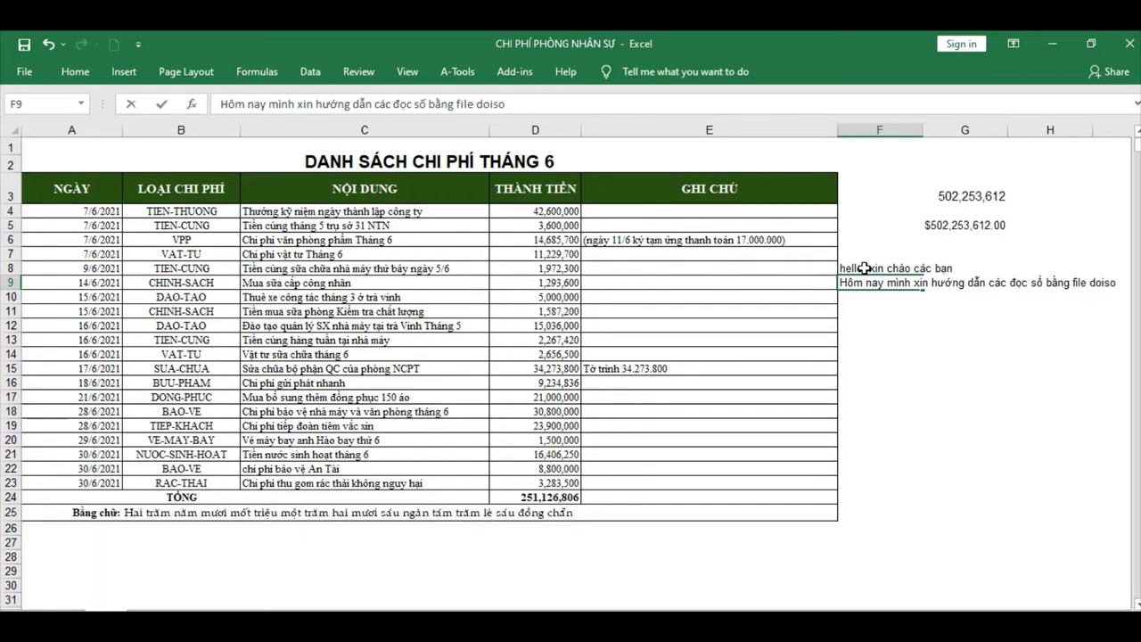
pyautogui.press('Return')
pyautogui.write('d')
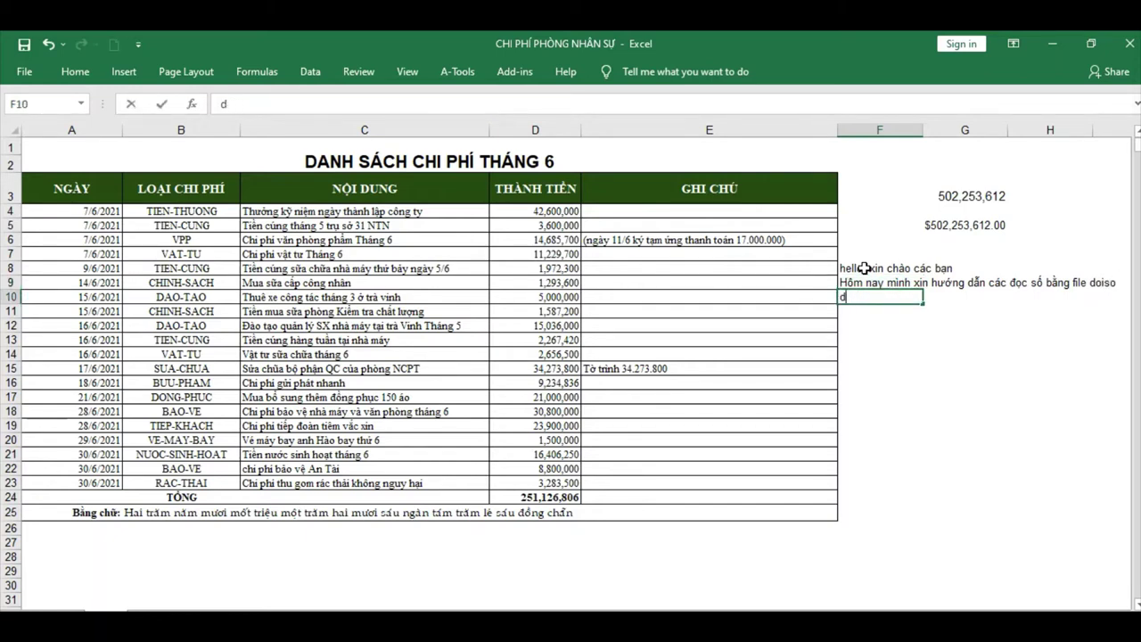
pyautogui.write('ối với cá')
pyautogui.write('c sô')
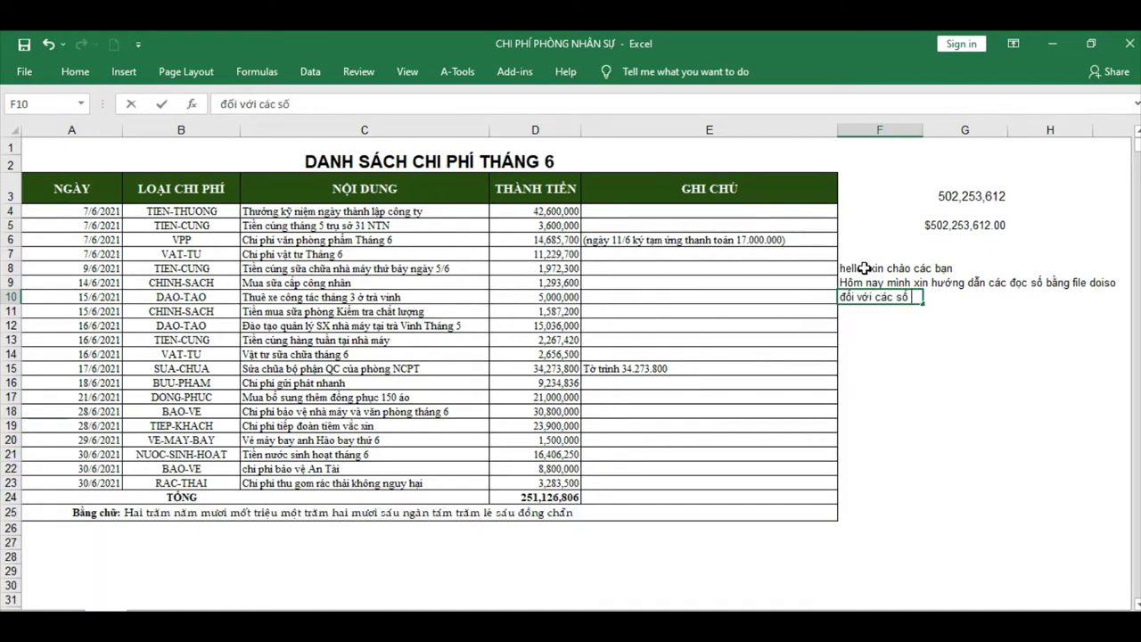
pyautogui.write('tronge')
pyautogui.write('xce')
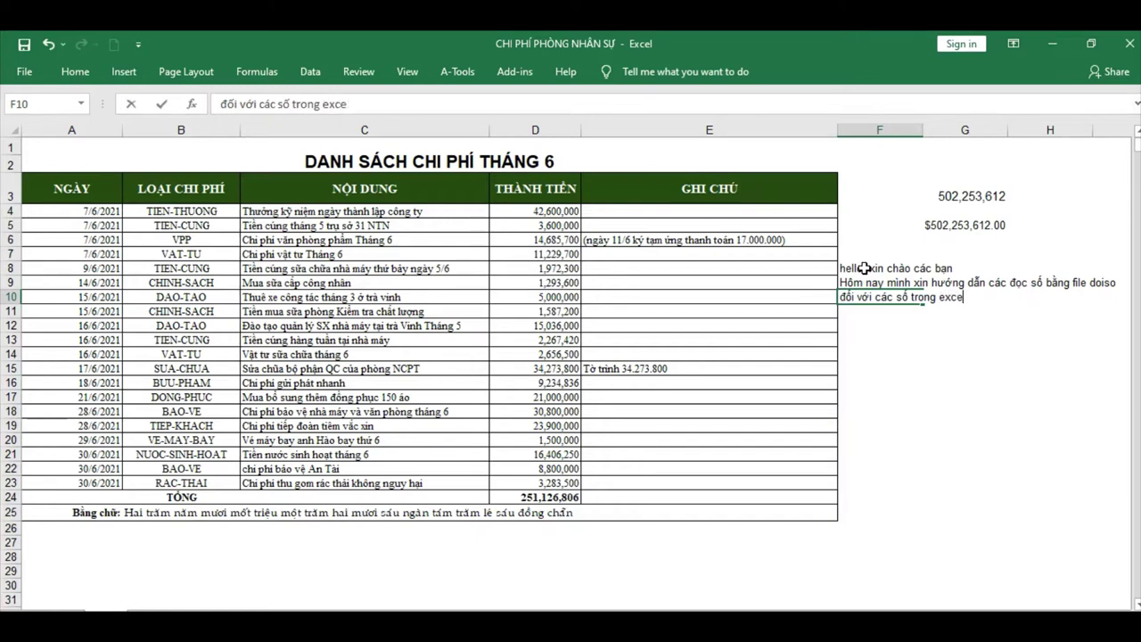
pyautogui.write('cac')
pyautogui.write(' ban')
pyautogui.write(' nha')
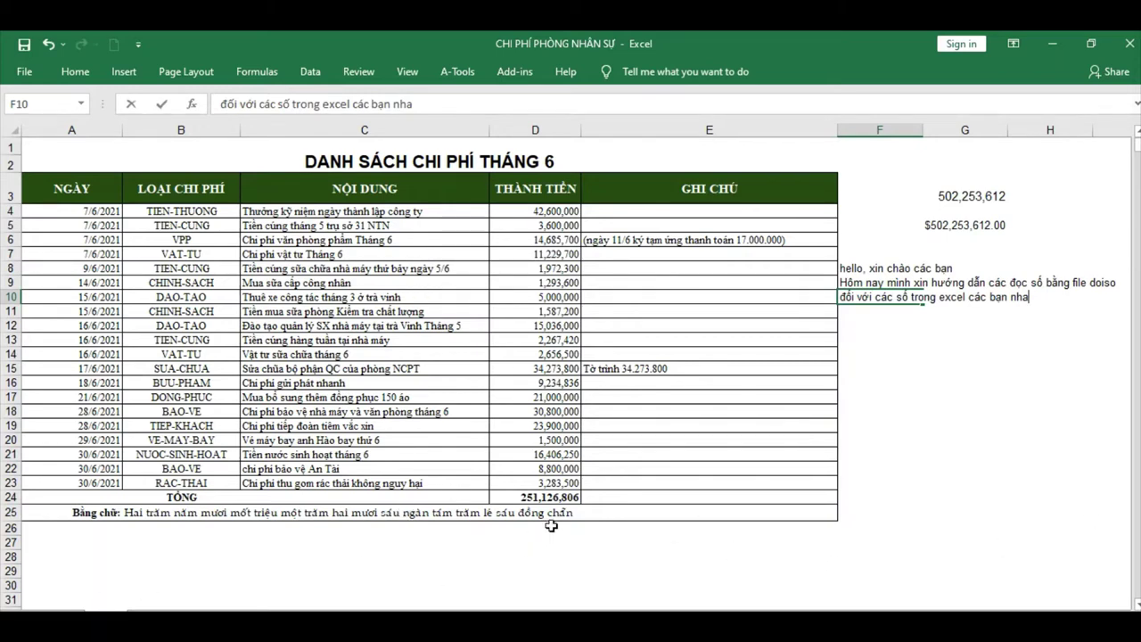
# Check the D24 SUM formula and note in A26 that this case needs typing in words
pyautogui.click(547, 496)
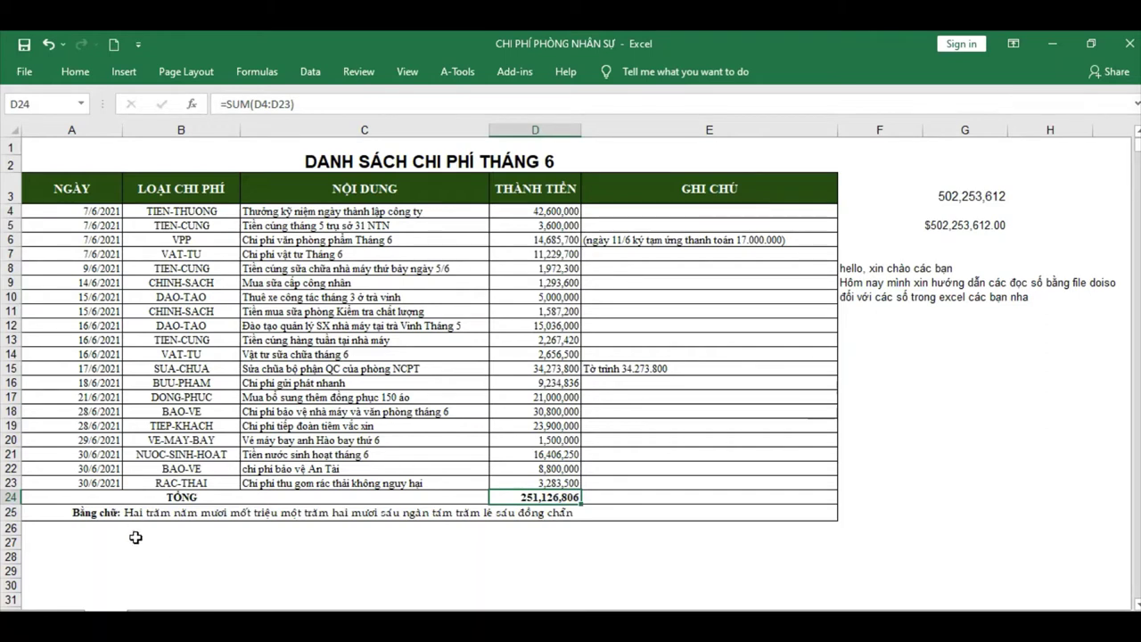
pyautogui.click(82, 533)
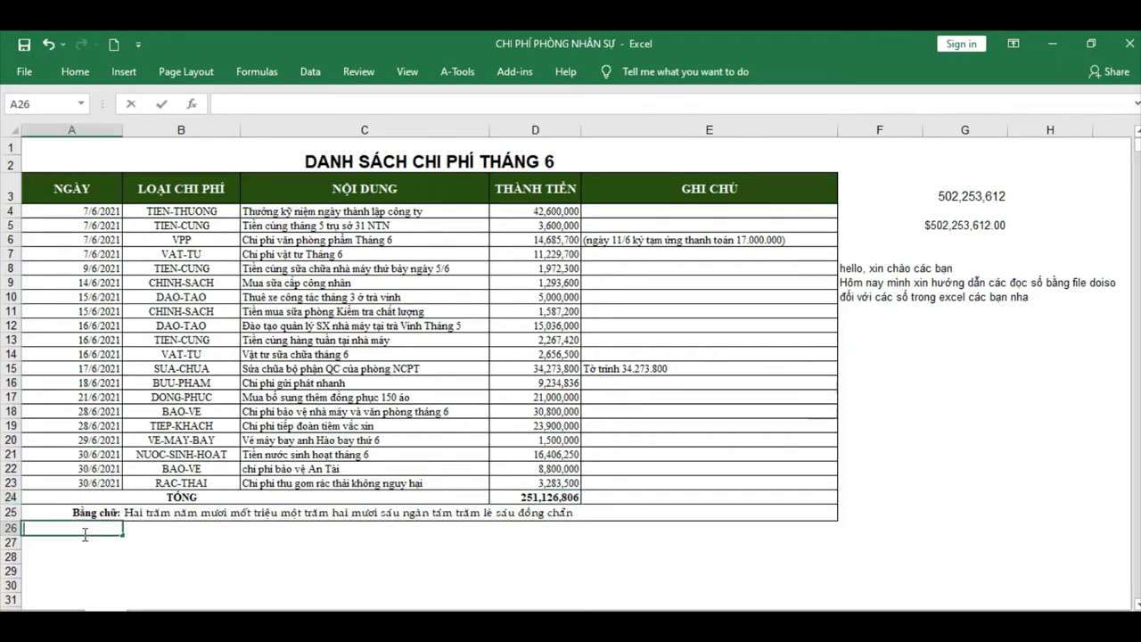
pyautogui.write('ví du')
pyautogui.write('rường')
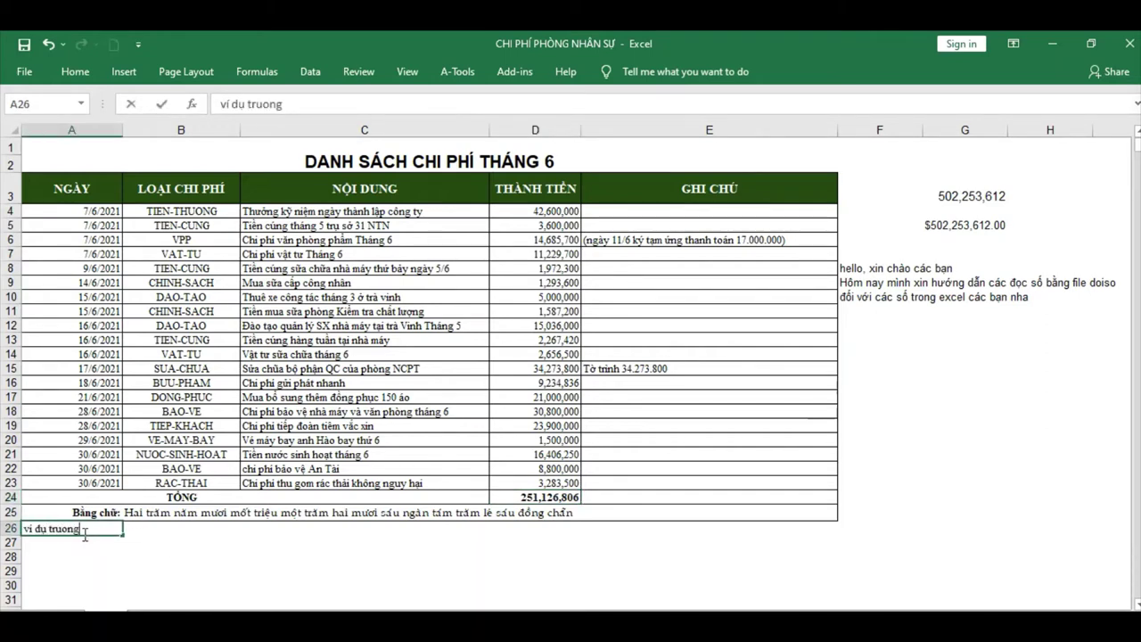
pyautogui.write(' hợp này')
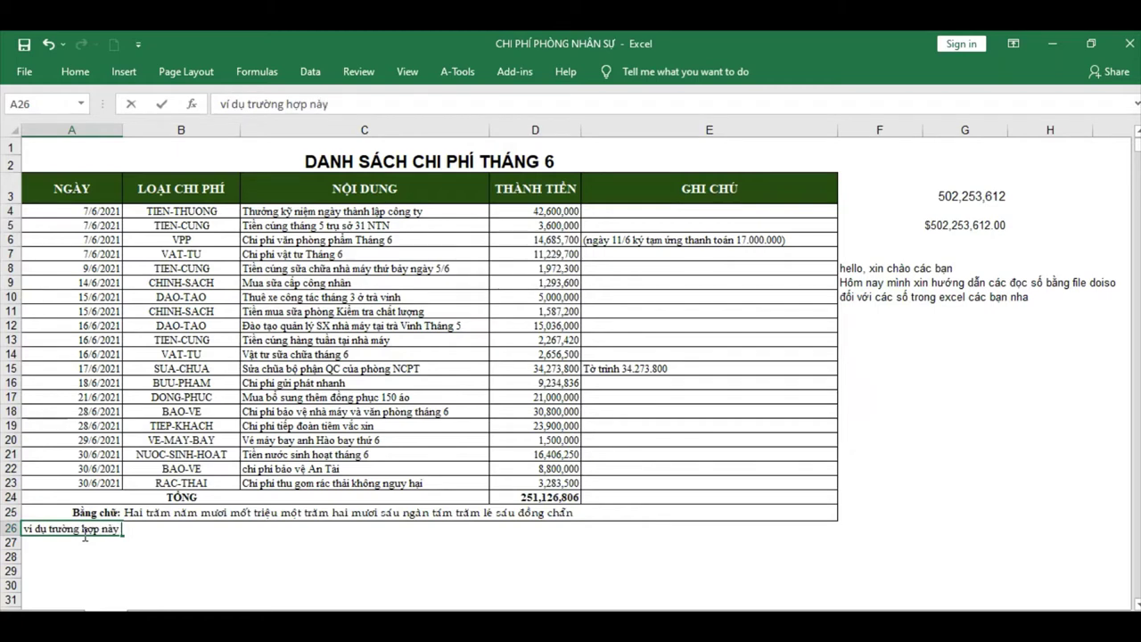
pyautogui.write(' cần gõ ba')
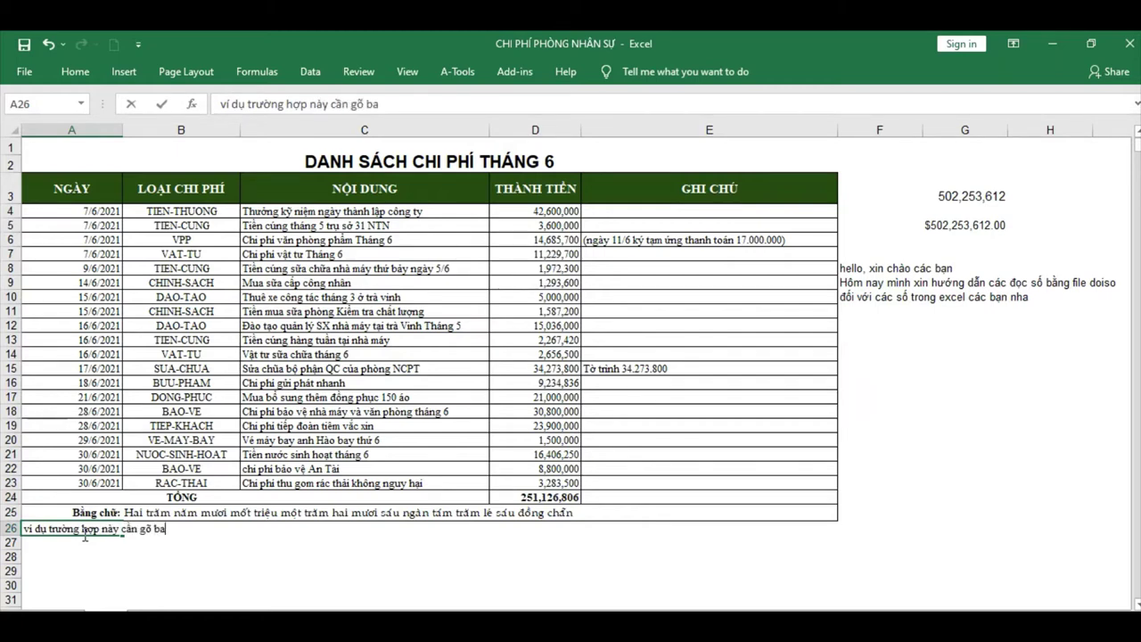
pyautogui.write('ng chư')
pyautogui.press('Return')
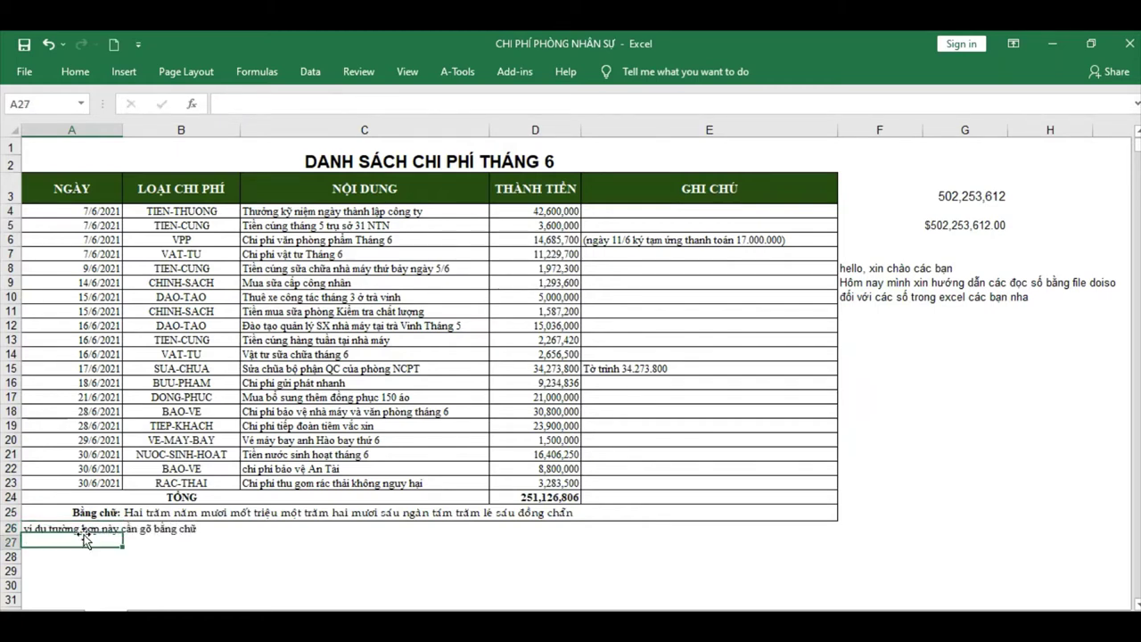
# Spell out the D24 total by hand in A27, fixing 'sáu đồng' in the formula bar
pyautogui.write('Chung t')
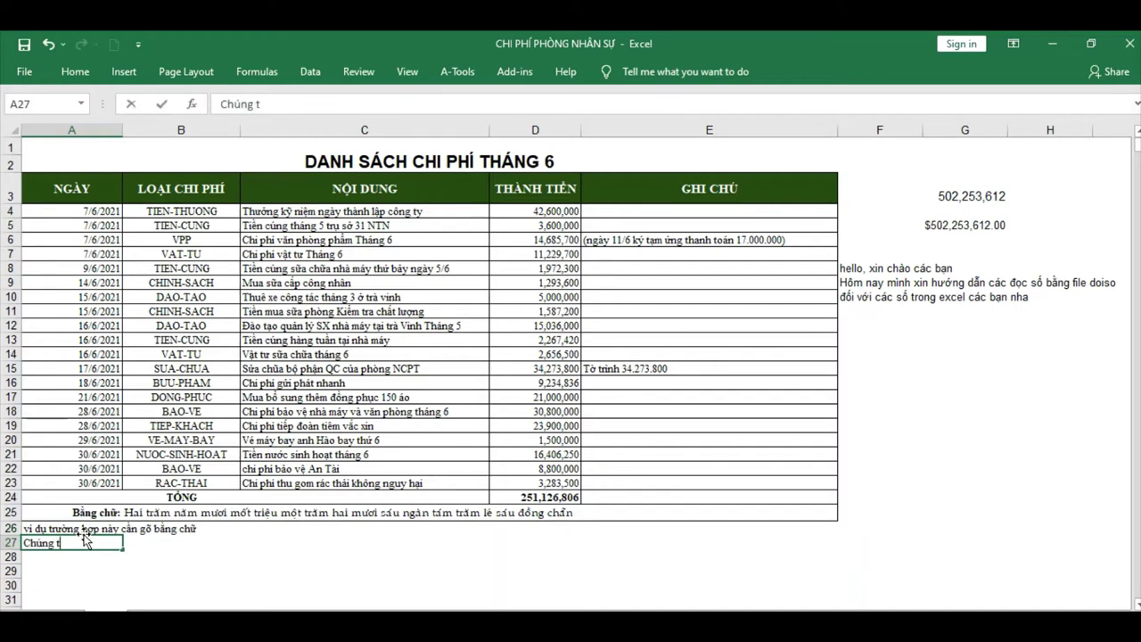
pyautogui.write('a se go')
pyautogui.write(' bằng')
pyautogui.press('BackSpace')
pyautogui.press('BackSpace')
pyautogui.press('BackSpace')
pyautogui.press('BackSpace')
pyautogui.press('BackSpace')
pyautogui.write('mô')
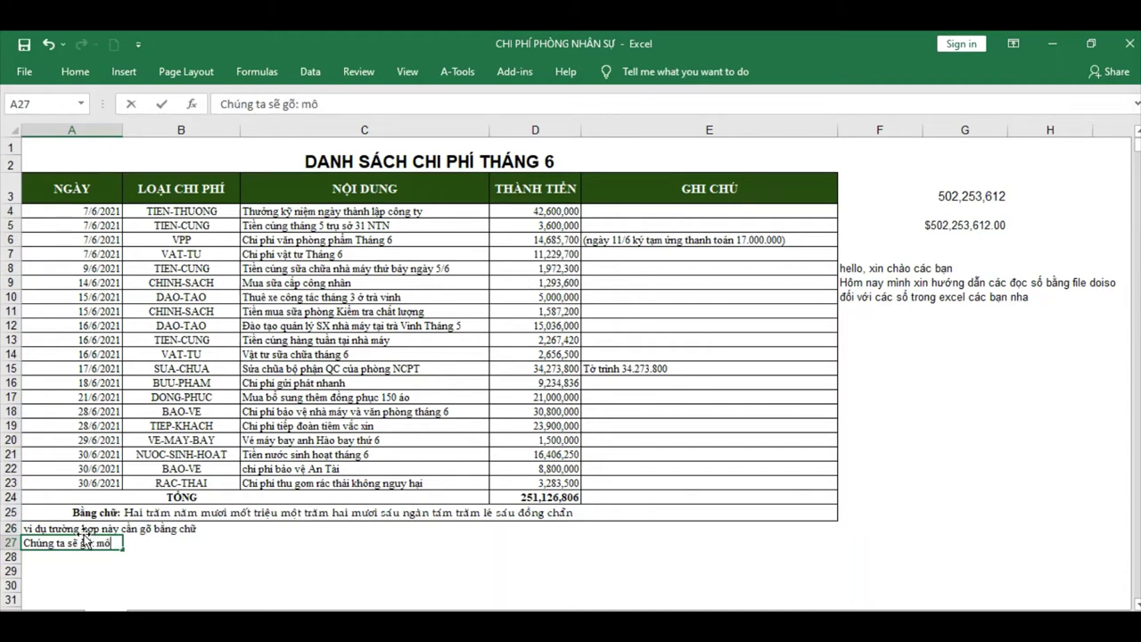
pyautogui.write('r')
pyautogui.write('ăm')
pyautogui.press('BackSpace')
pyautogui.press('BackSpace')
pyautogui.press('BackSpace')
pyautogui.press('BackSpace')
pyautogui.press('BackSpace')
pyautogui.write('hai tăm')
pyautogui.write(' n')
pyautogui.press('BackSpace')
pyautogui.press('BackSpace')
pyautogui.write('năm m')
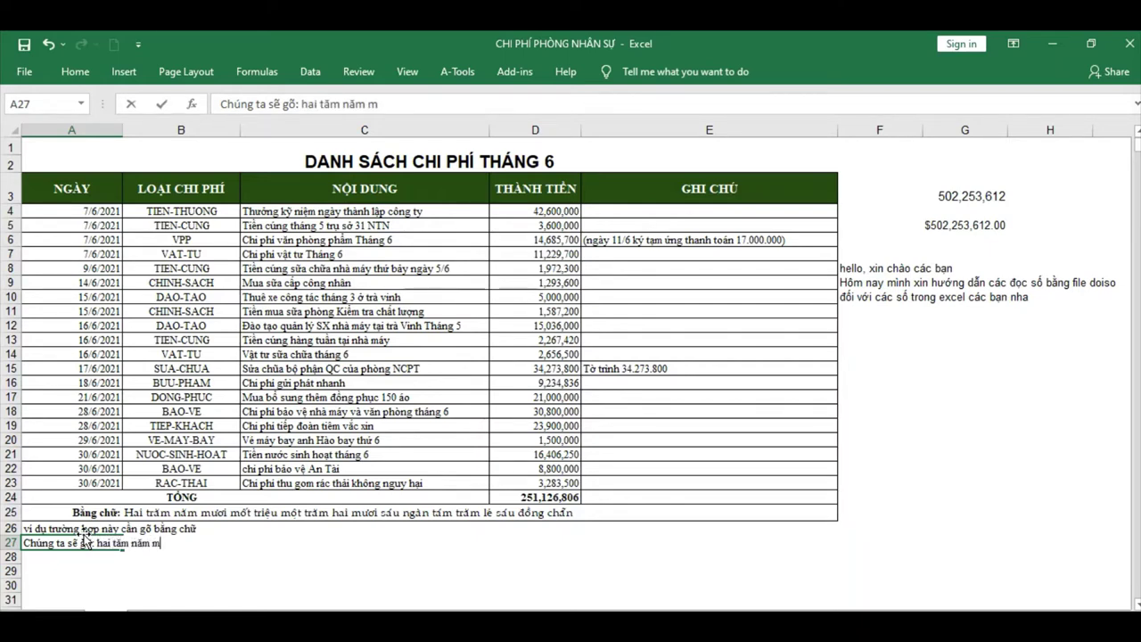
pyautogui.write('i')
pyautogui.write('ươi')
pyautogui.write('một')
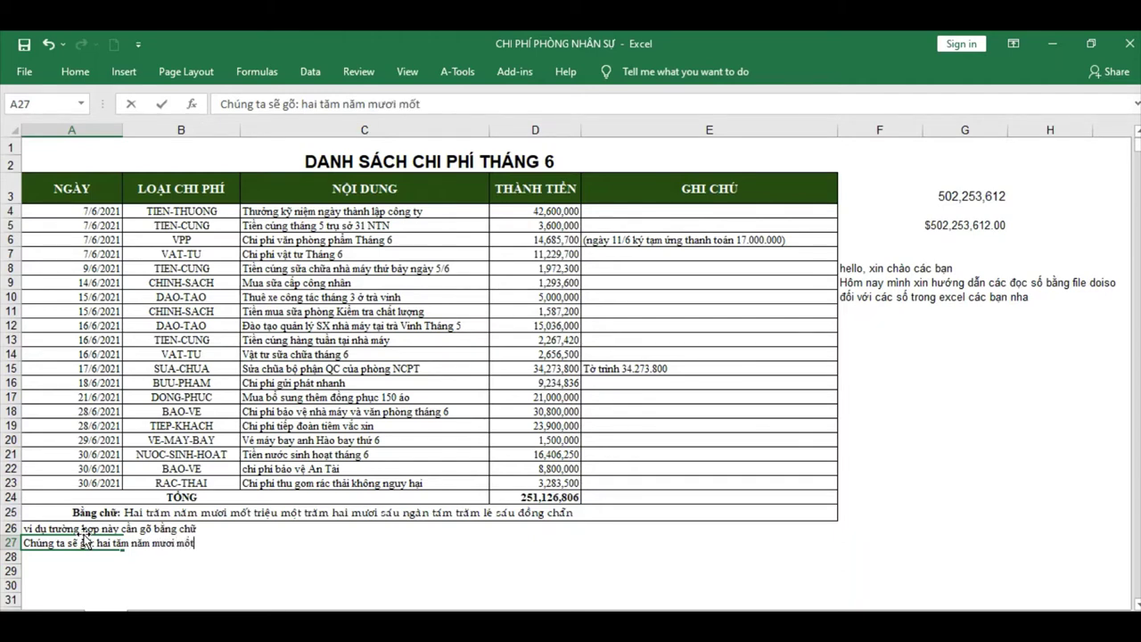
pyautogui.write(' nghìn, một ')
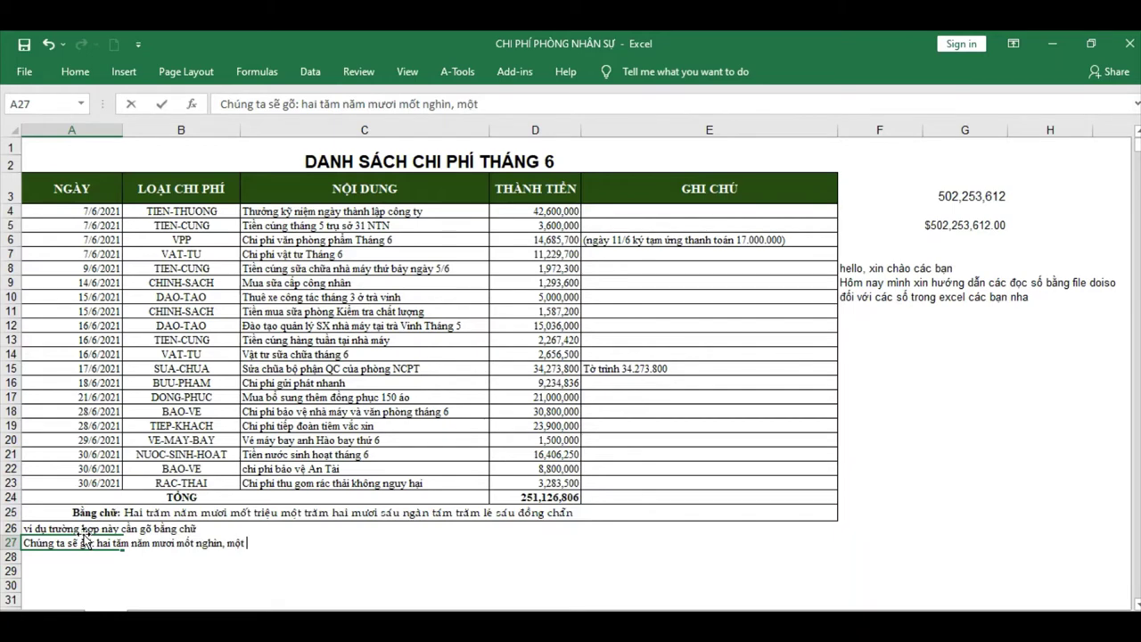
pyautogui.write('trăn ha')
pyautogui.write('i mươi sau ')
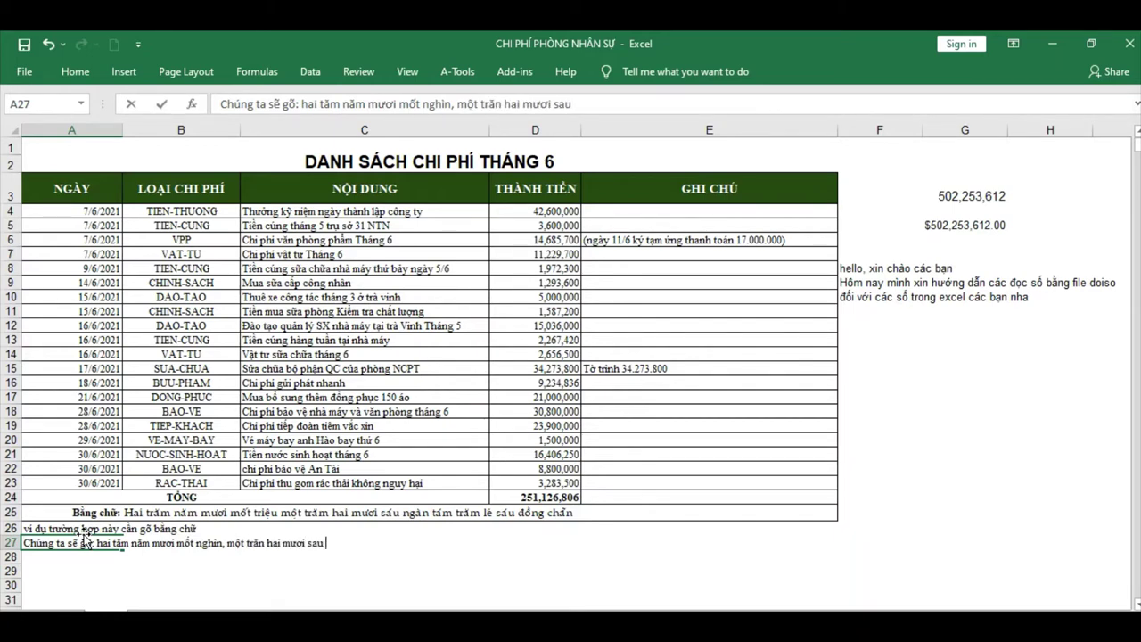
pyautogui.write('đông')
pyautogui.write('ám tră')
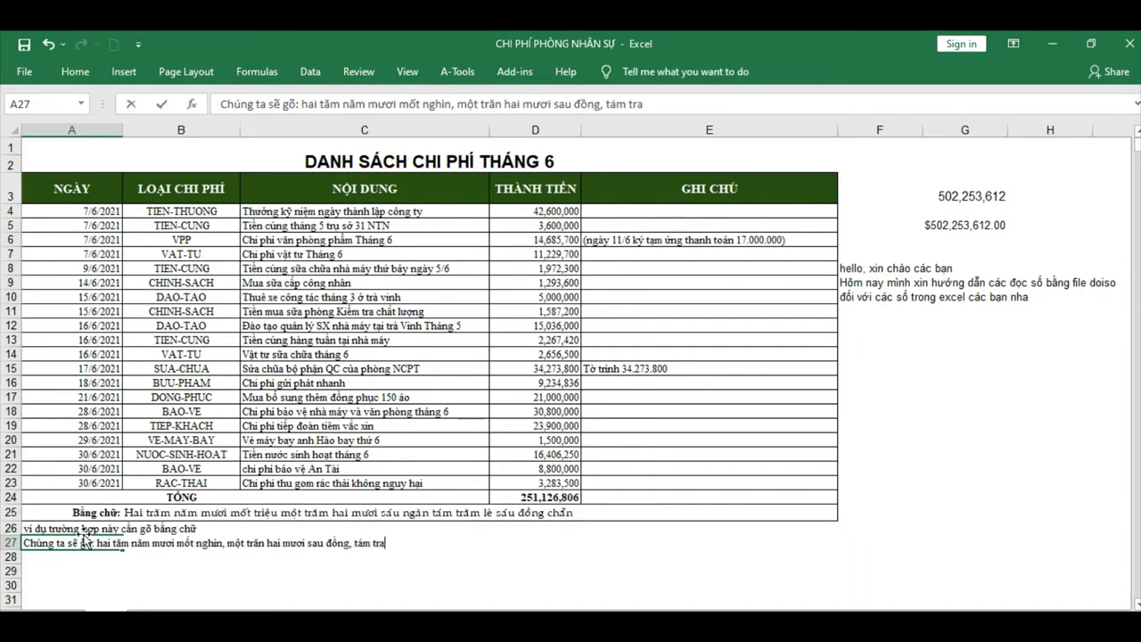
pyautogui.write('m linh đ')
pyautogui.press('BackSpace')
pyautogui.write('linh sau')
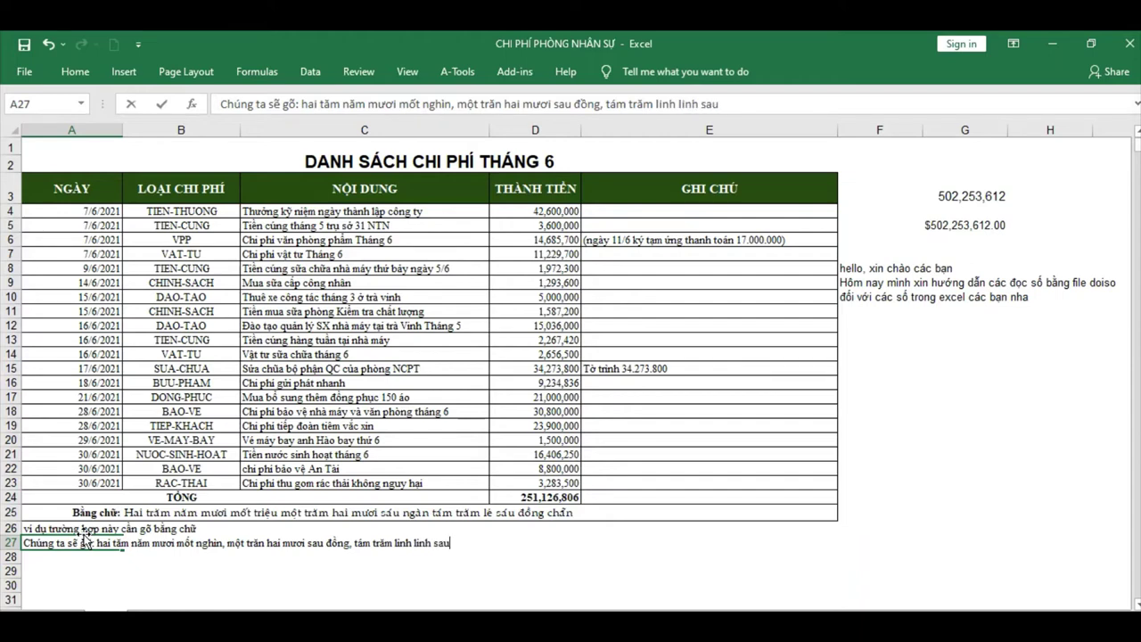
pyautogui.write('đồng')
pyautogui.click(602, 104)
pyautogui.press('BackSpace')
pyautogui.press('BackSpace')
pyautogui.press('BackSpace')
pyautogui.press('BackSpace')
pyautogui.press('BackSpace')
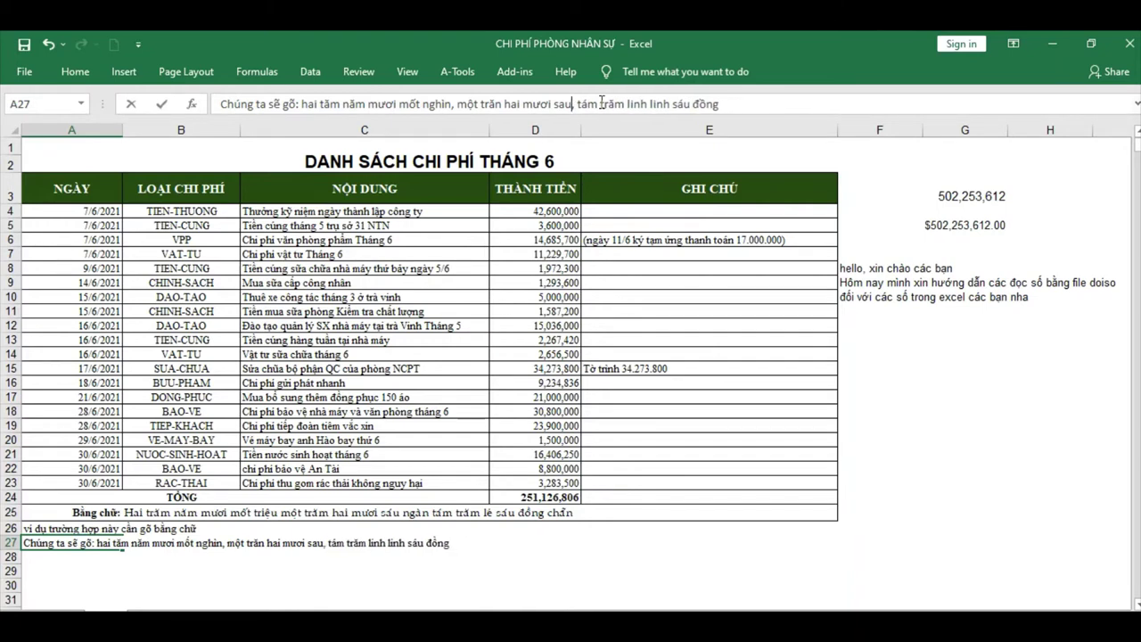
pyautogui.write('s')
pyautogui.press('BackSpace')
pyautogui.press('BackSpace')
pyautogui.press('BackSpace')
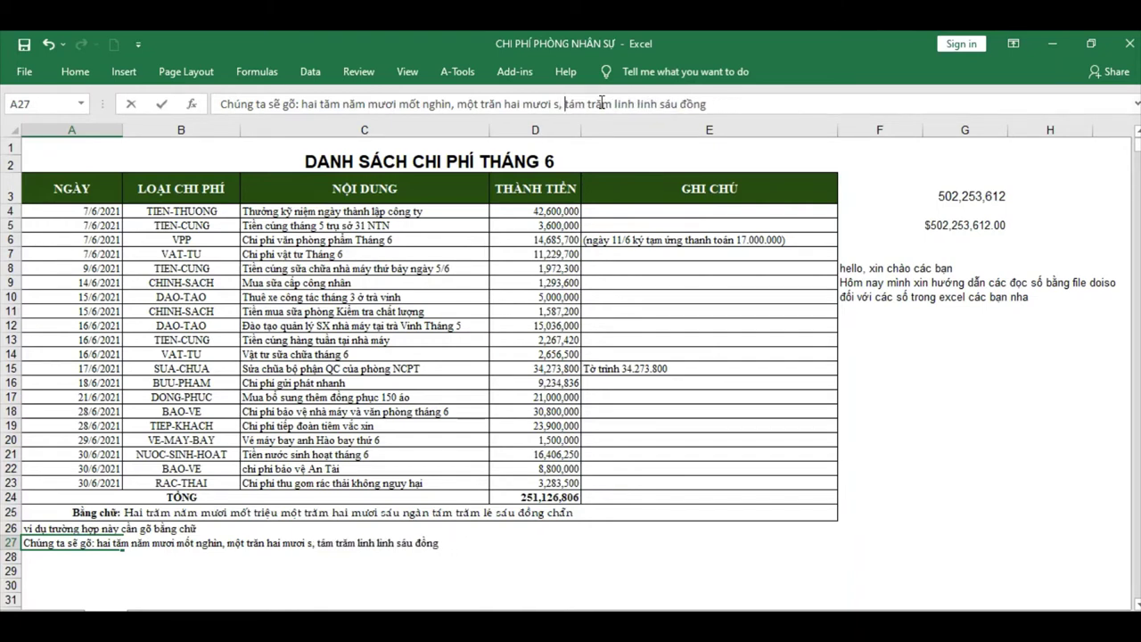
pyautogui.write('sáu')
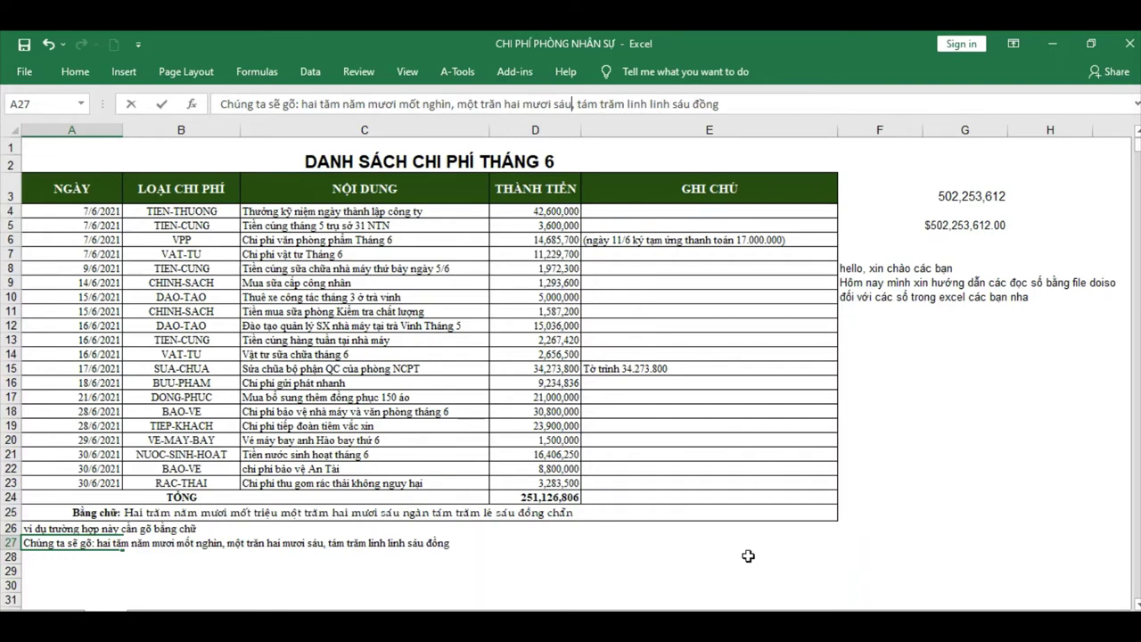
pyautogui.click(439, 556)
# Note in F12 that changed numbers must be retyped, then set D16 to 900,000
pyautogui.click(851, 328)
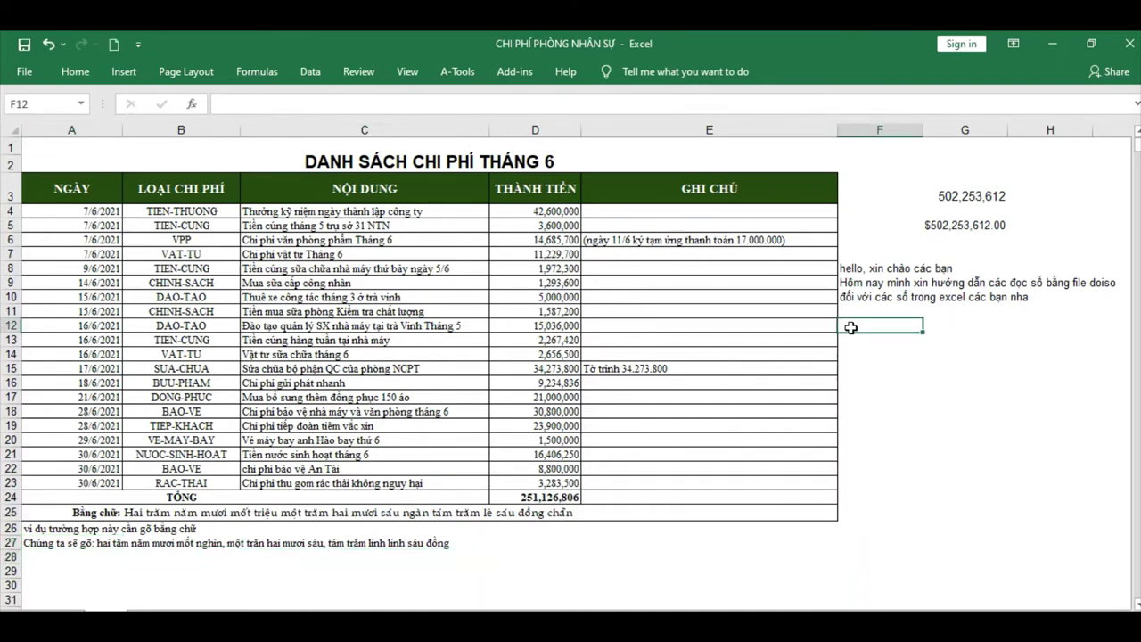
pyautogui.write('Nếu ')
pyautogui.write('thay đổi một ')
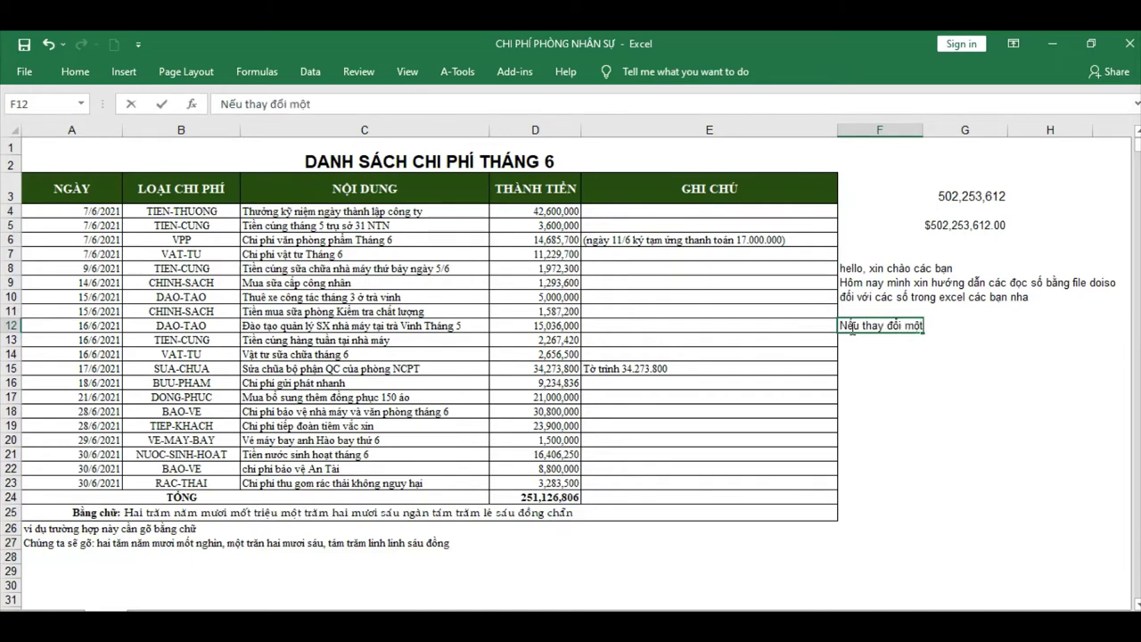
pyautogui.write('số nào đó')
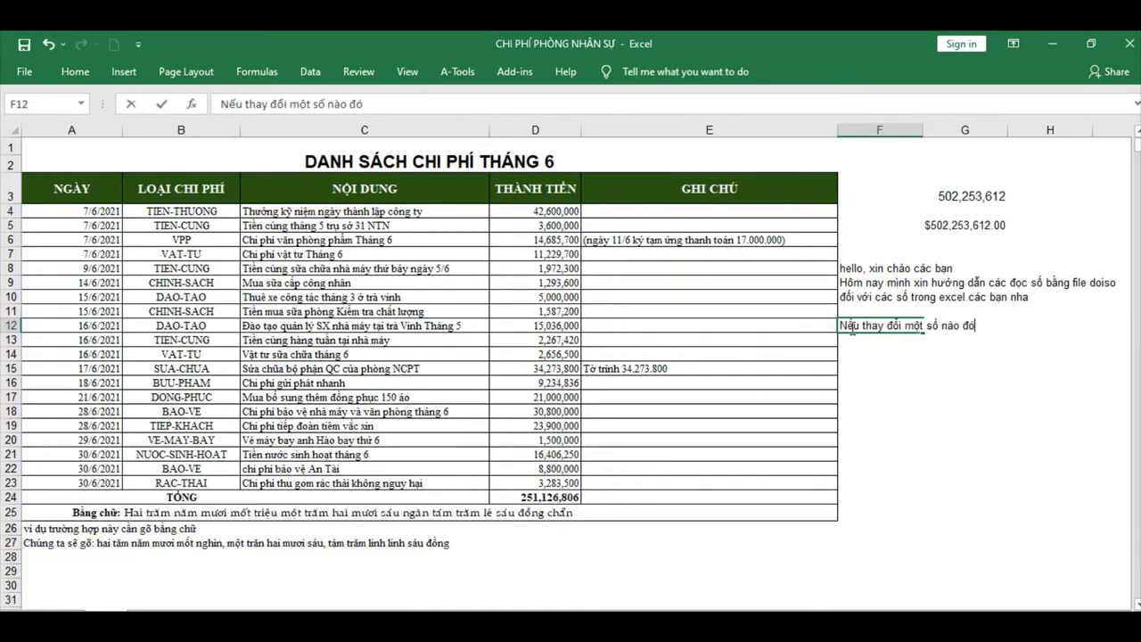
pyautogui.write(', chúng ta ')
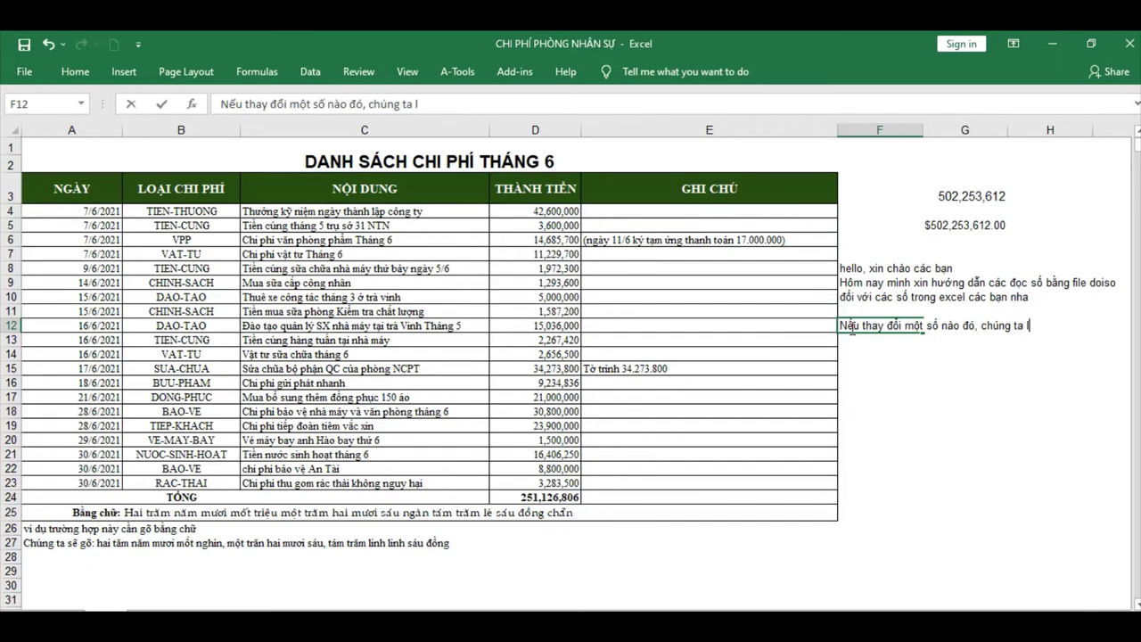
pyautogui.write('lại phảigo')
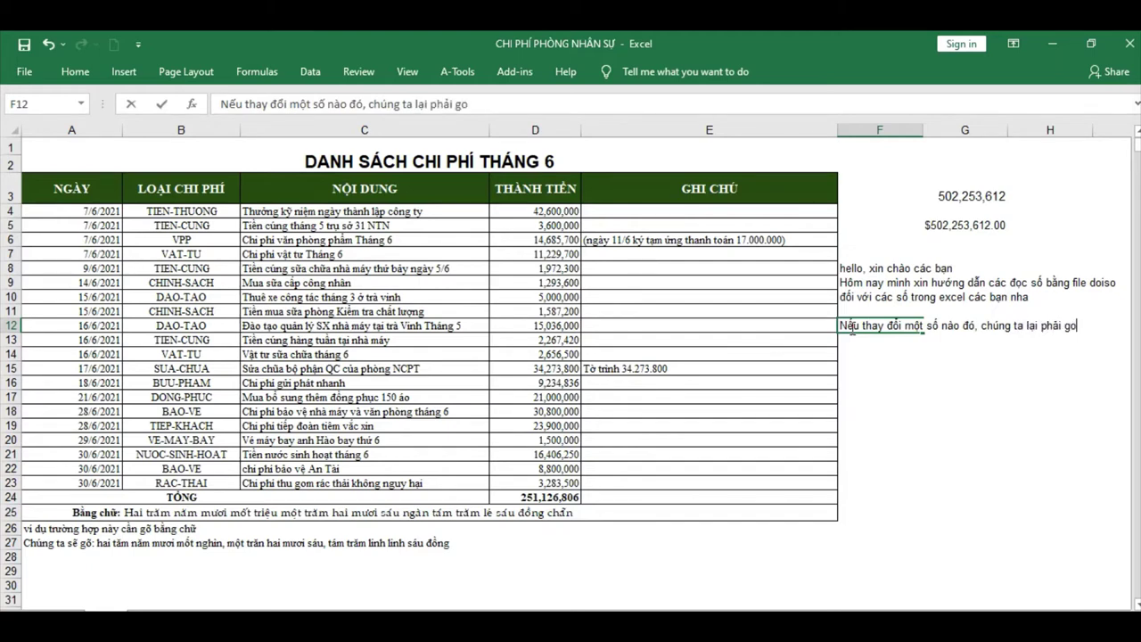
pyautogui.press('BackSpace')
pyautogui.write('õ lại')
pyautogui.click(536, 387)
pyautogui.write('9')
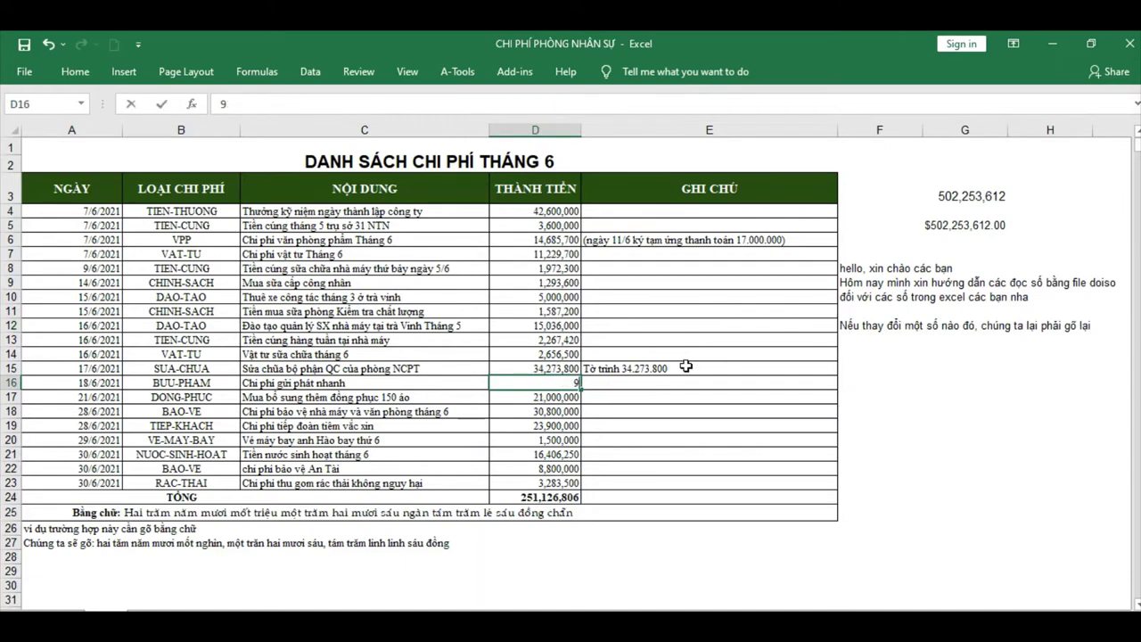
pyautogui.write('00,000')
pyautogui.press('Return')
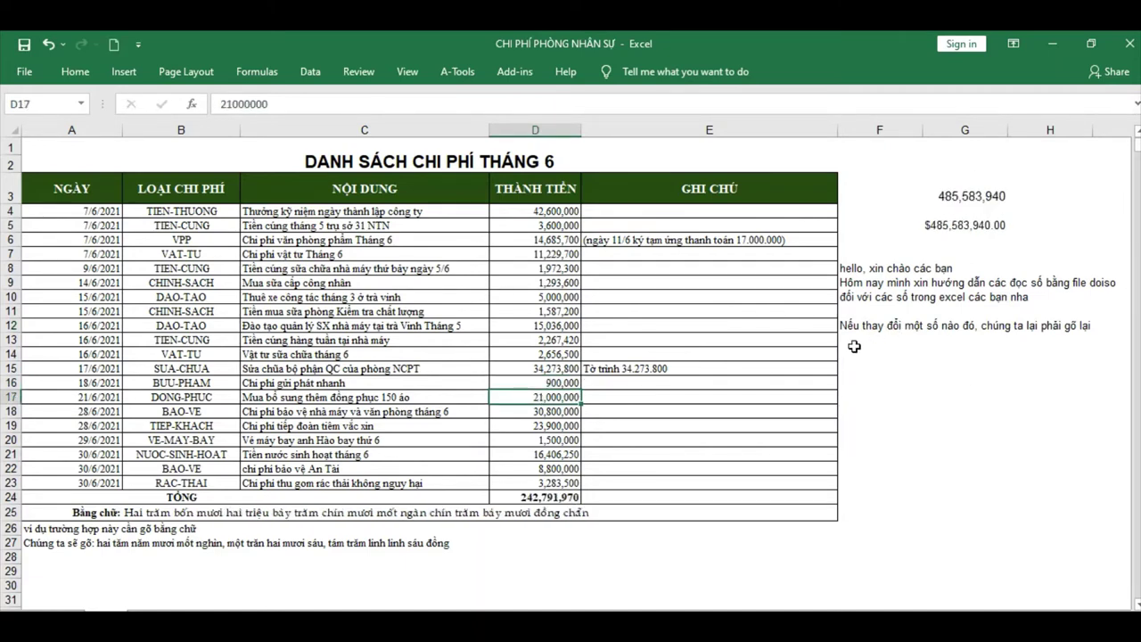
pyautogui.click(852, 346)
# Type 'rất mất thời gian đúng không ạ' in F13 and the file-sharing promise in F14
pyautogui.write('rấ')
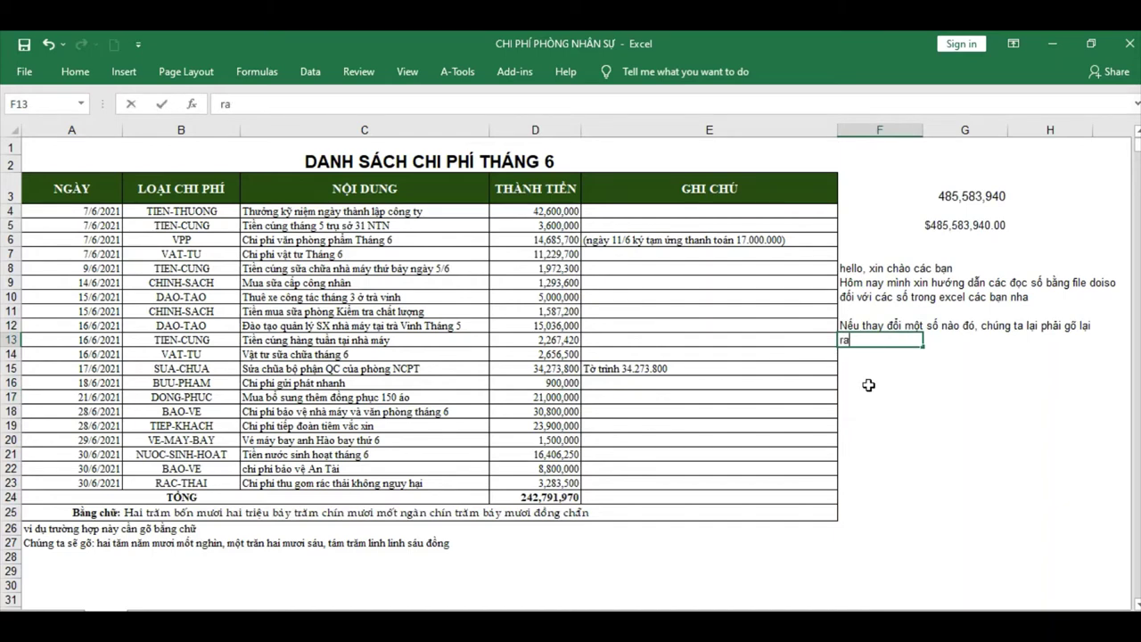
pyautogui.write('t mát th')
pyautogui.write('ời gian đung kho')
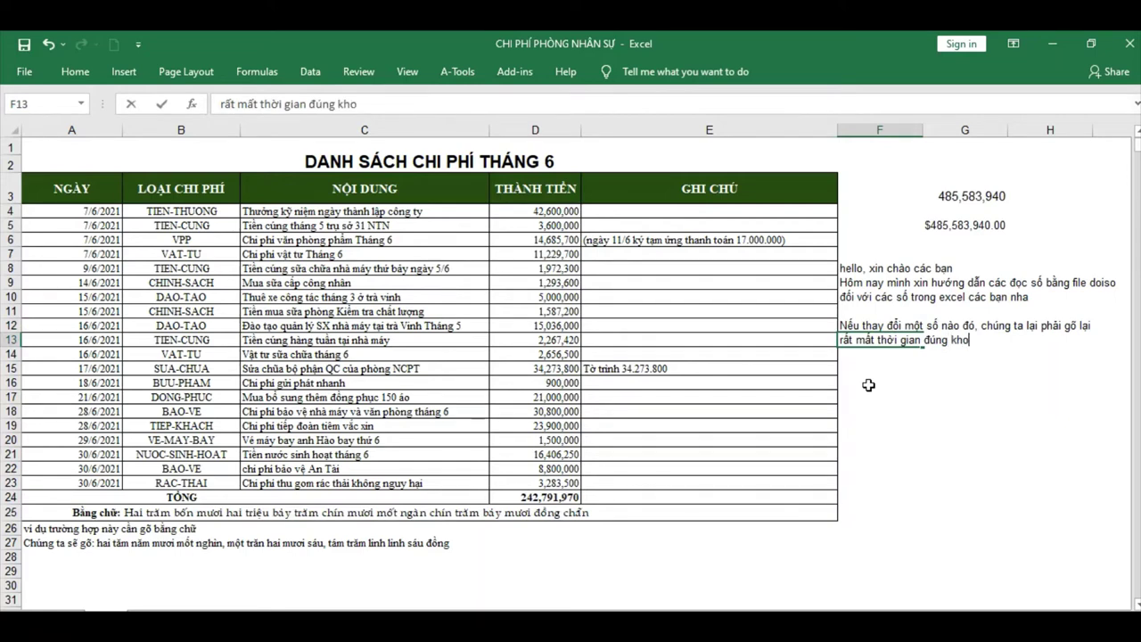
pyautogui.write('ông a')
pyautogui.press('Return')
pyautogui.write('Mì')
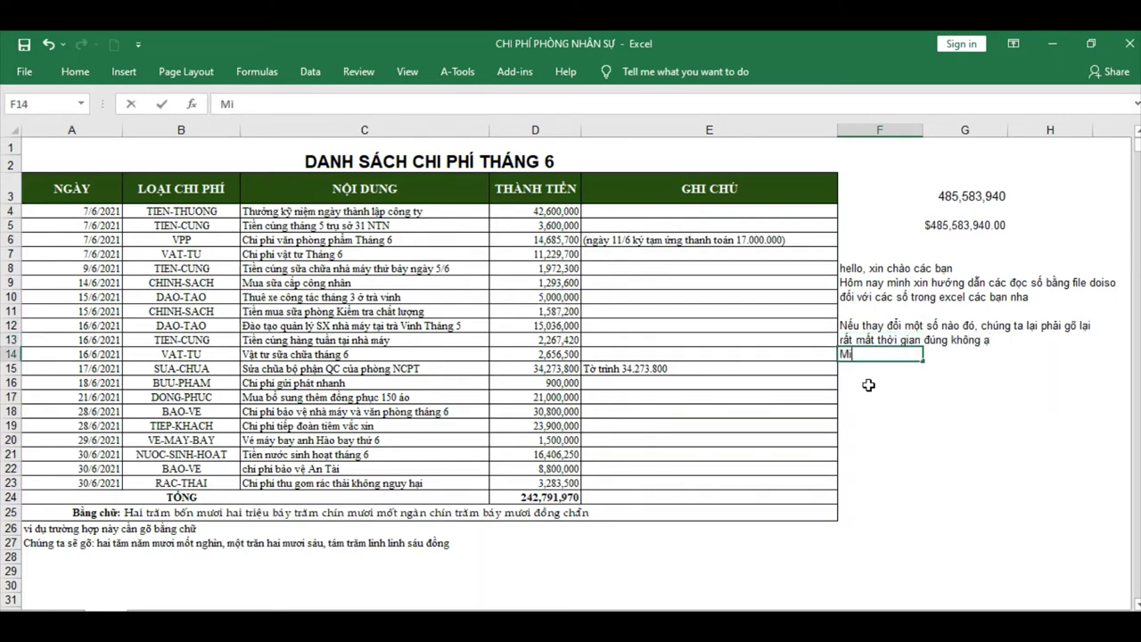
pyautogui.write('nh chi ')
pyautogui.write('a sẻ bí')
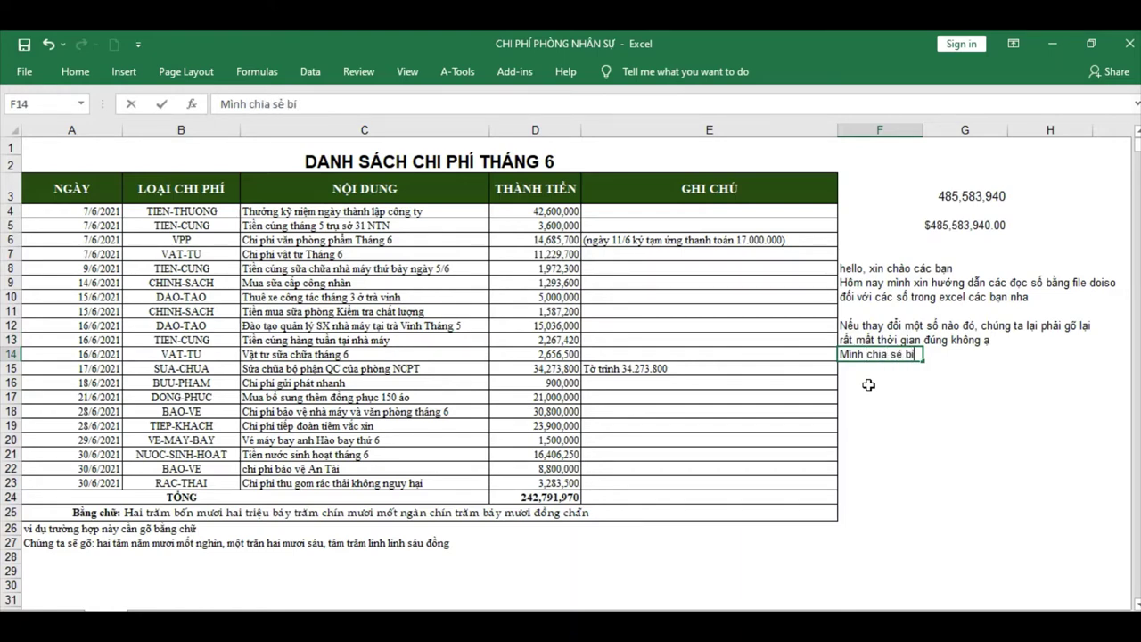
pyautogui.write(' quyết qua')
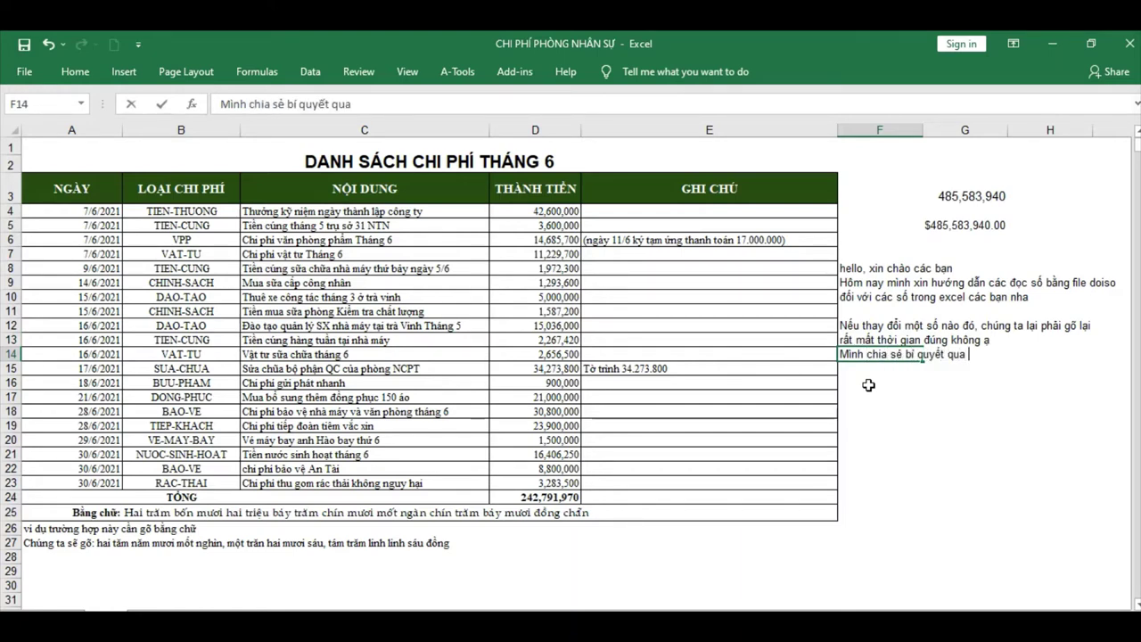
pyautogui.write(' file đô')
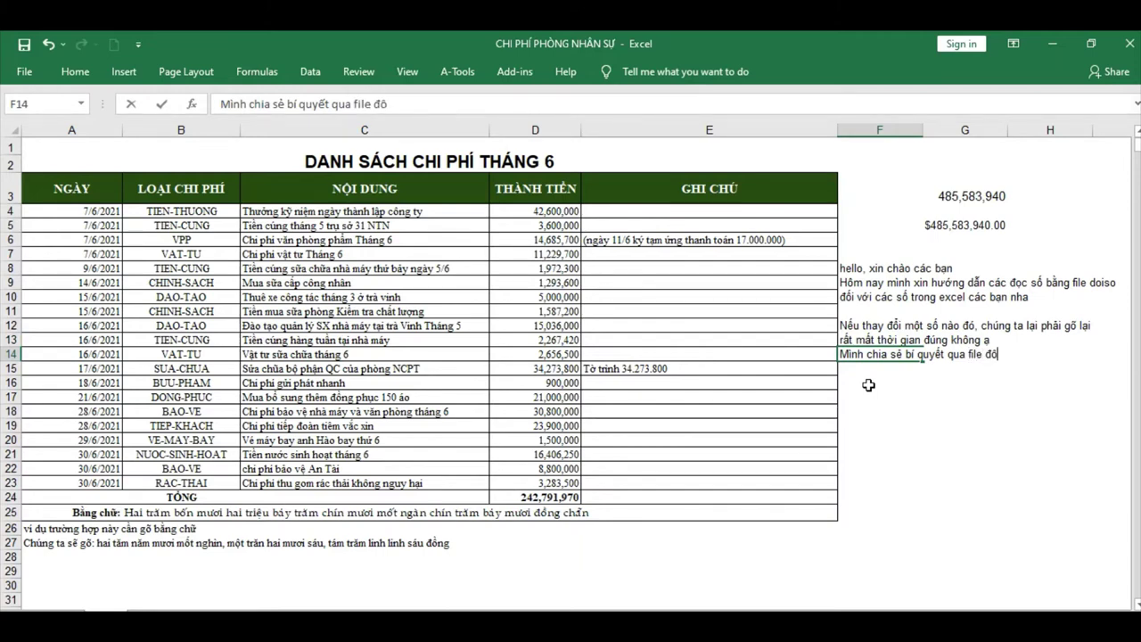
pyautogui.press('BackSpace')
pyautogui.write('ổi số nha......')
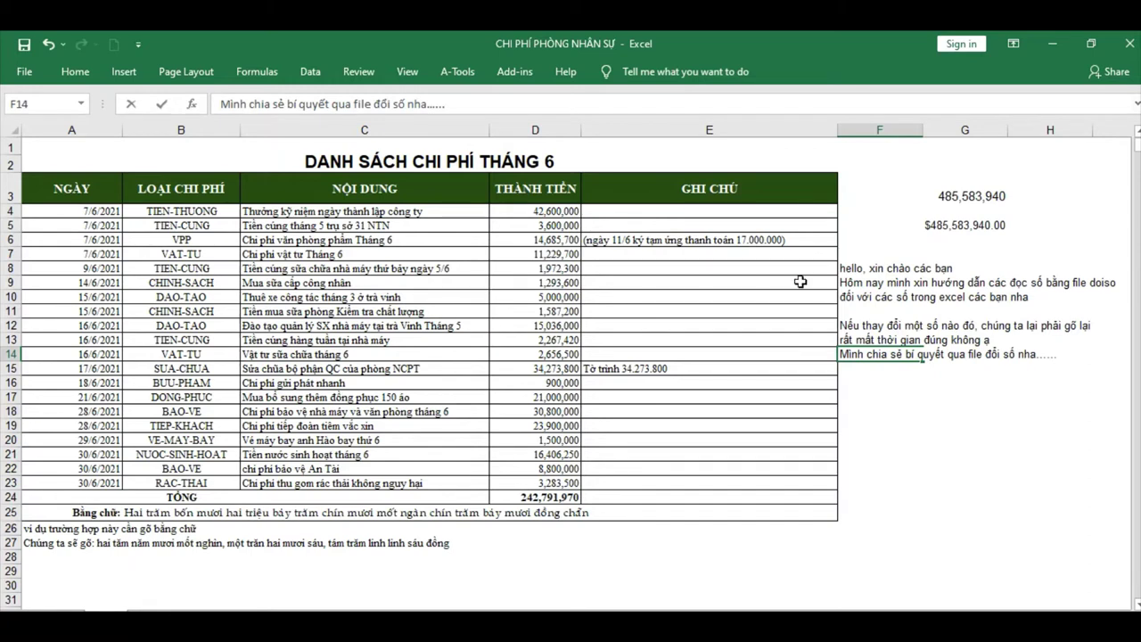
# Enter =VND(D24) in B25 to spell out the total in Vietnamese
pyautogui.click(165, 514)
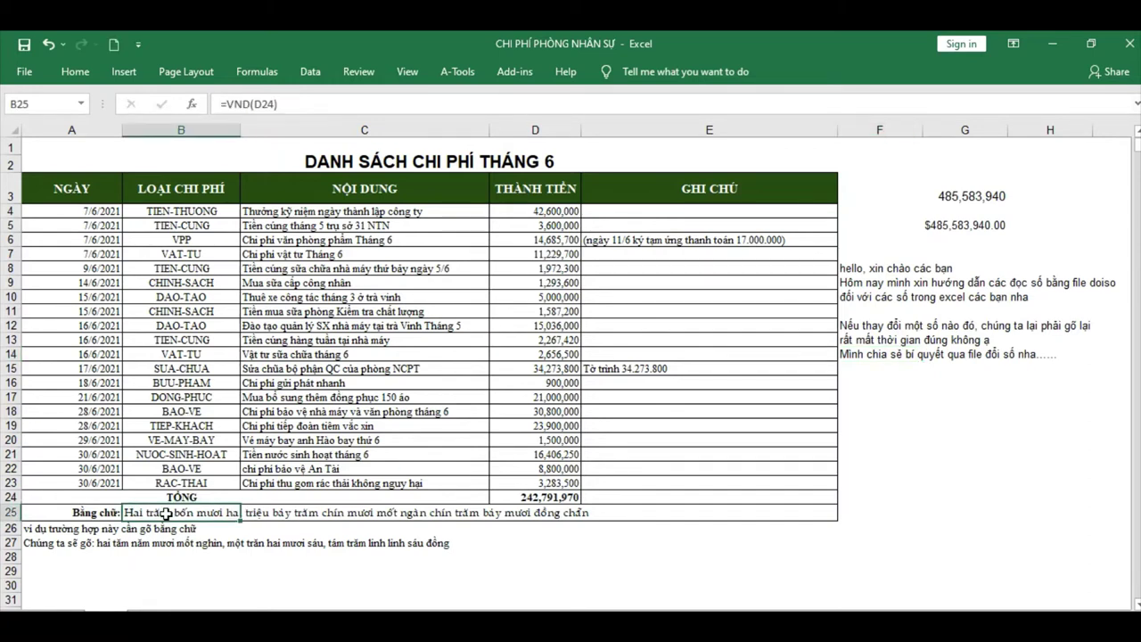
pyautogui.write('=n')
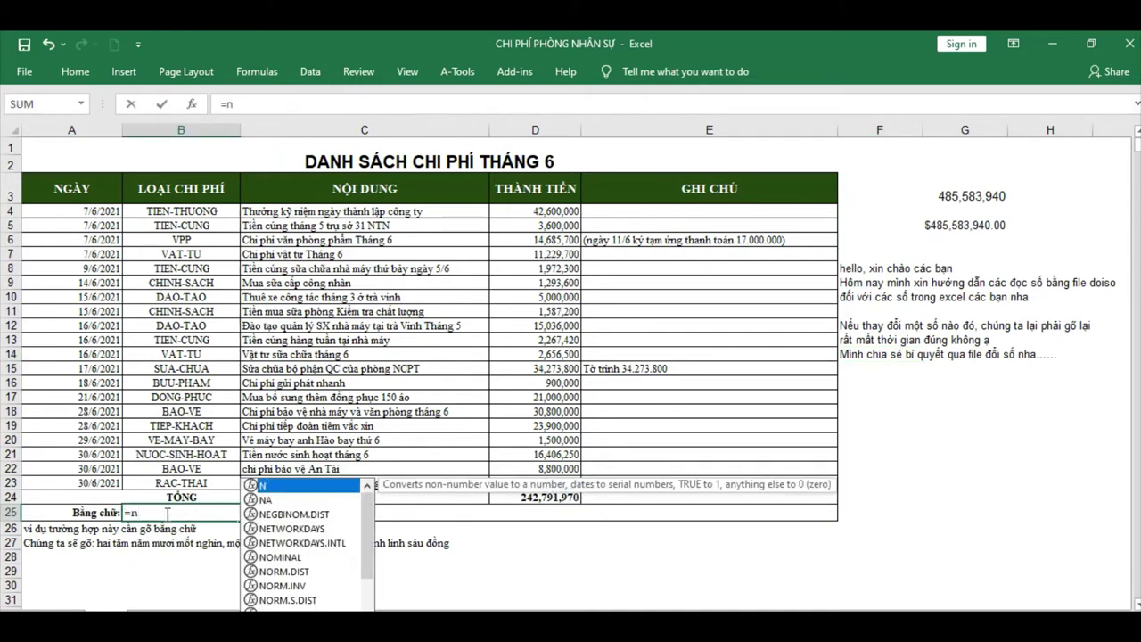
pyautogui.press('BackSpace')
pyautogui.write('vnd(')
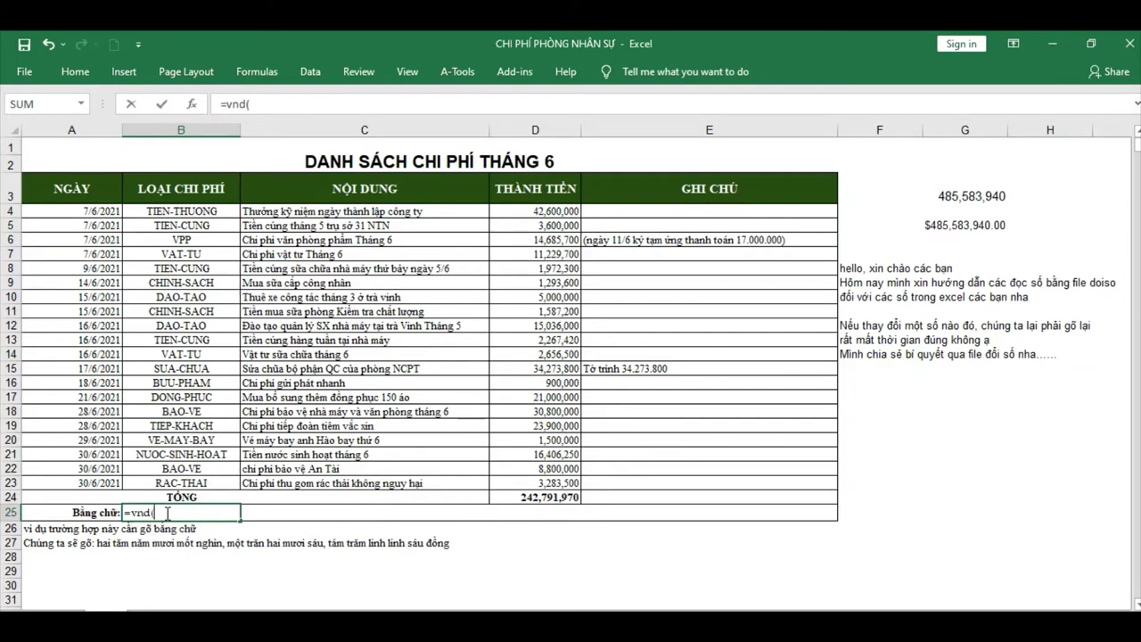
pyautogui.click(548, 497)
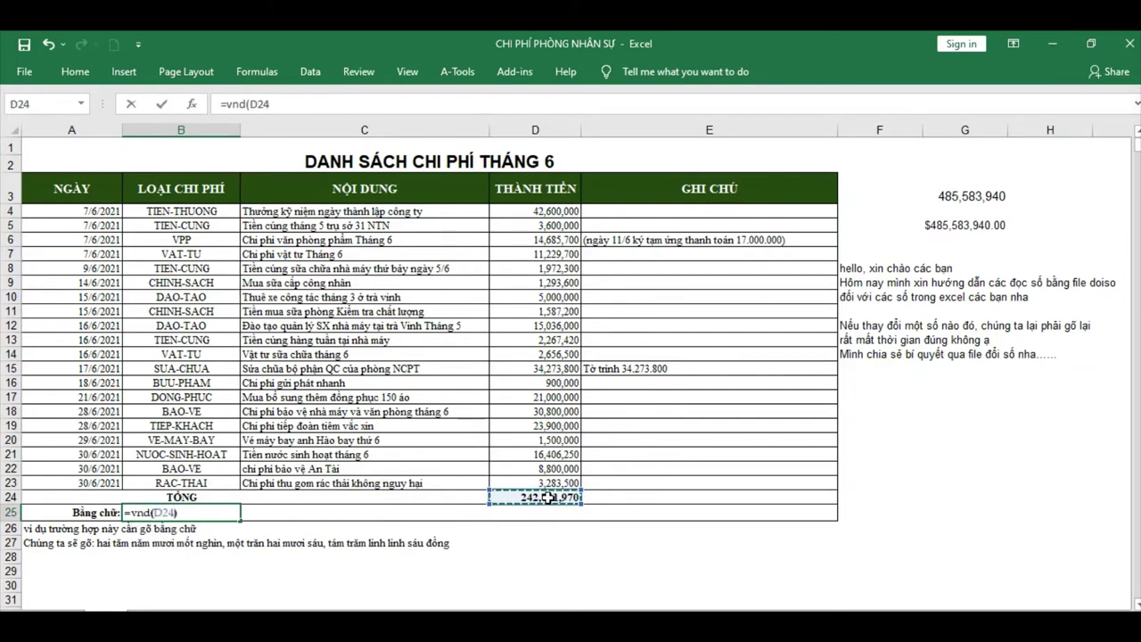
pyautogui.press('Return')
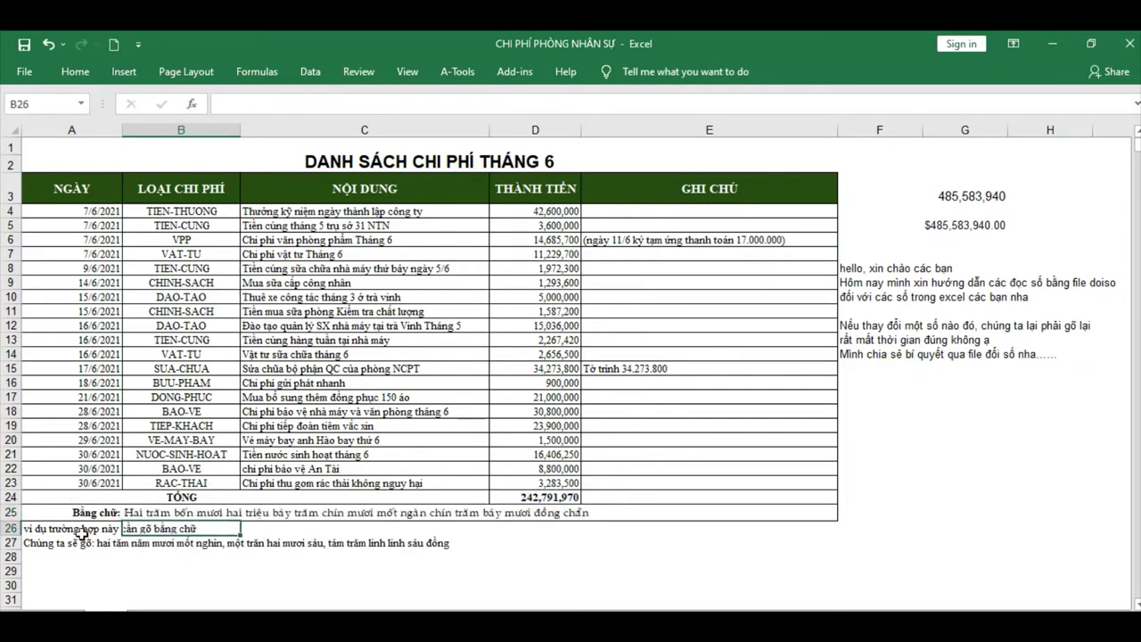
# Review the A26–A27 example notes and select F16 for the next note
pyautogui.rightClick(65, 532)
pyautogui.click(369, 557)
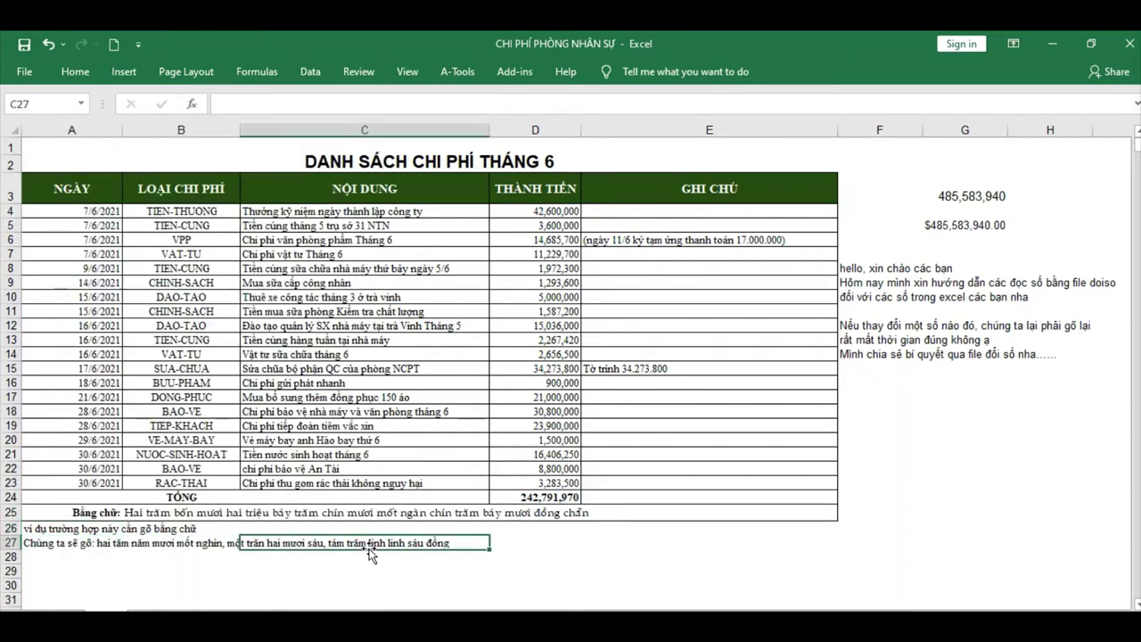
pyautogui.click(95, 554)
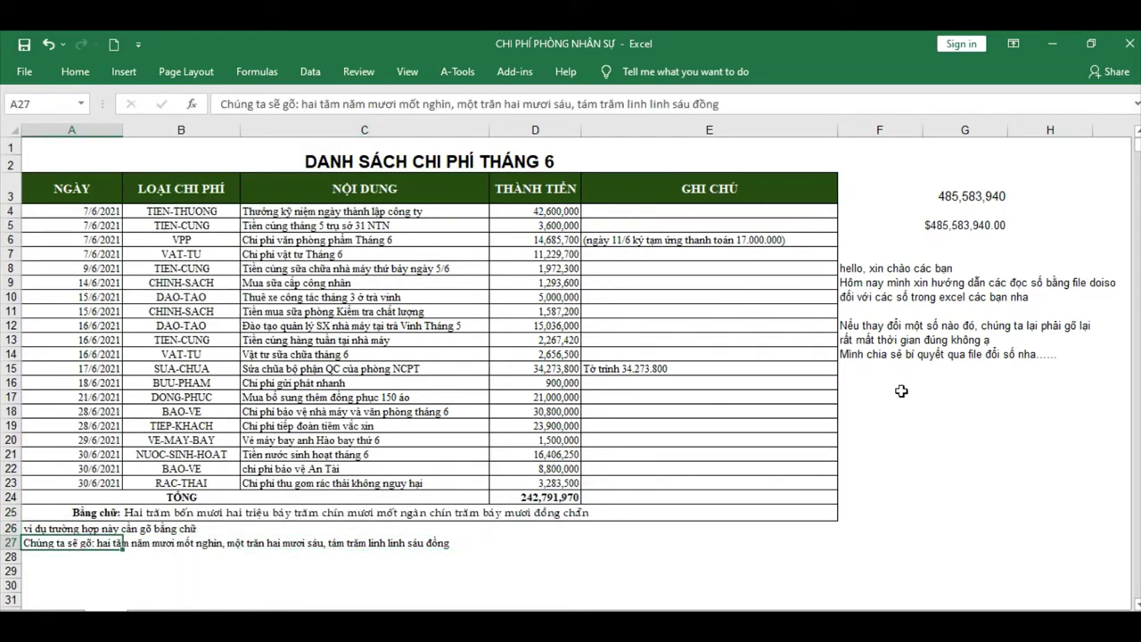
pyautogui.click(851, 381)
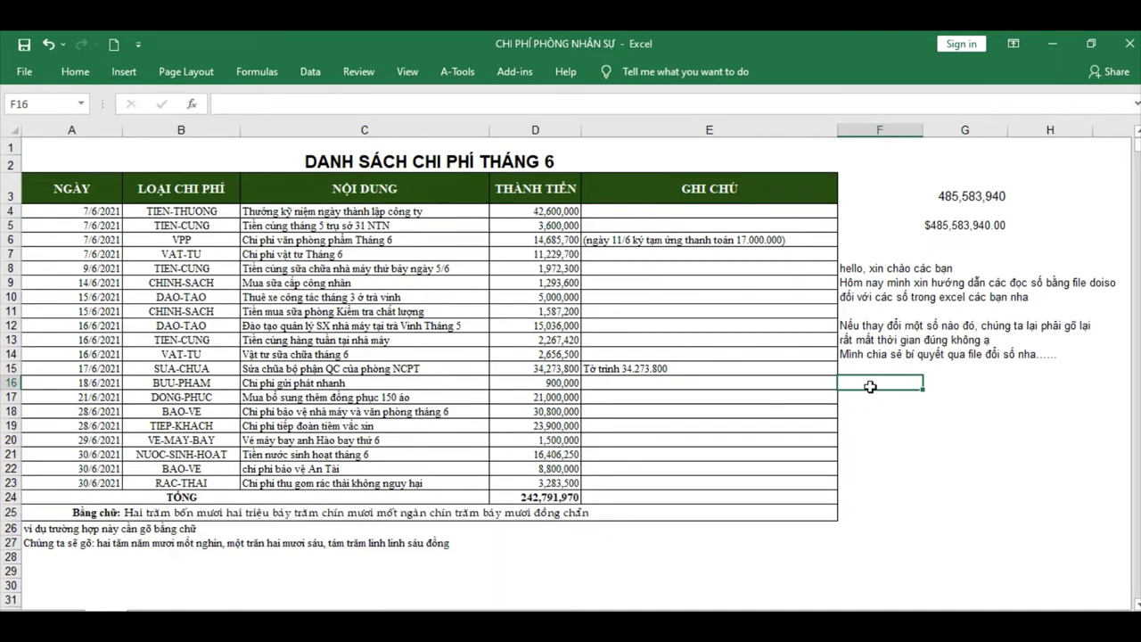
# Type 'THÔNG TIN ĐỌC SẼ TỰ THAY ĐỔI THEO' in F16
pyautogui.write('THÔNG')
pyautogui.write(' TIN')
pyautogui.press('BackSpace')
pyautogui.press('BackSpace')
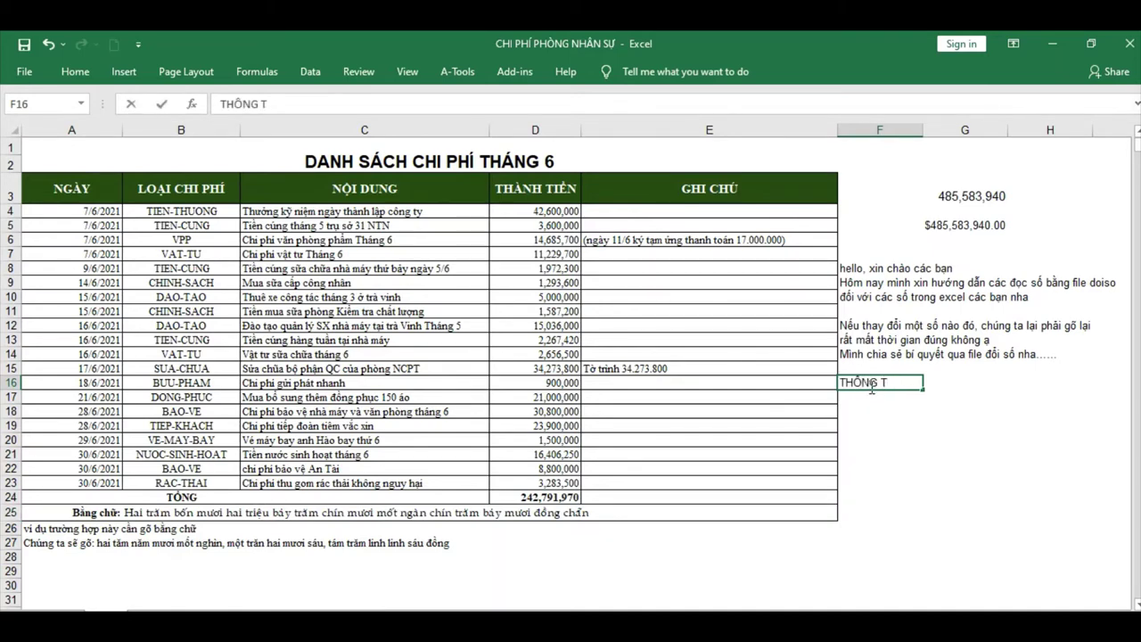
pyautogui.write('IN')
pyautogui.write(' ĐOC')
pyautogui.press('BackSpace')
pyautogui.write('C SẼ')
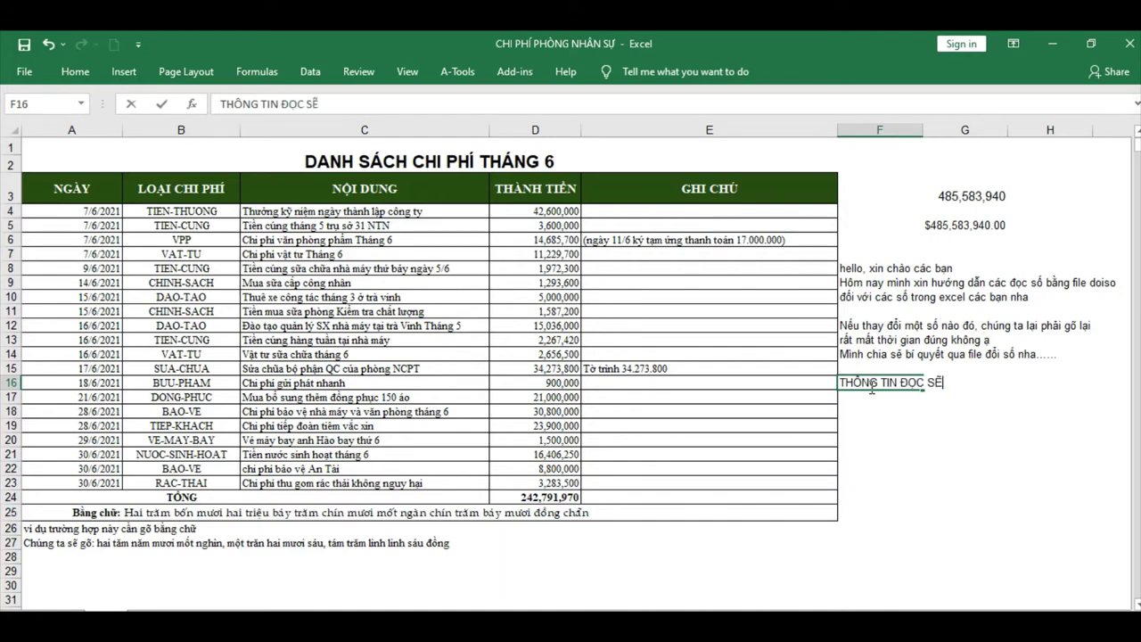
pyautogui.write(' TỰ THAY ĐÔI')
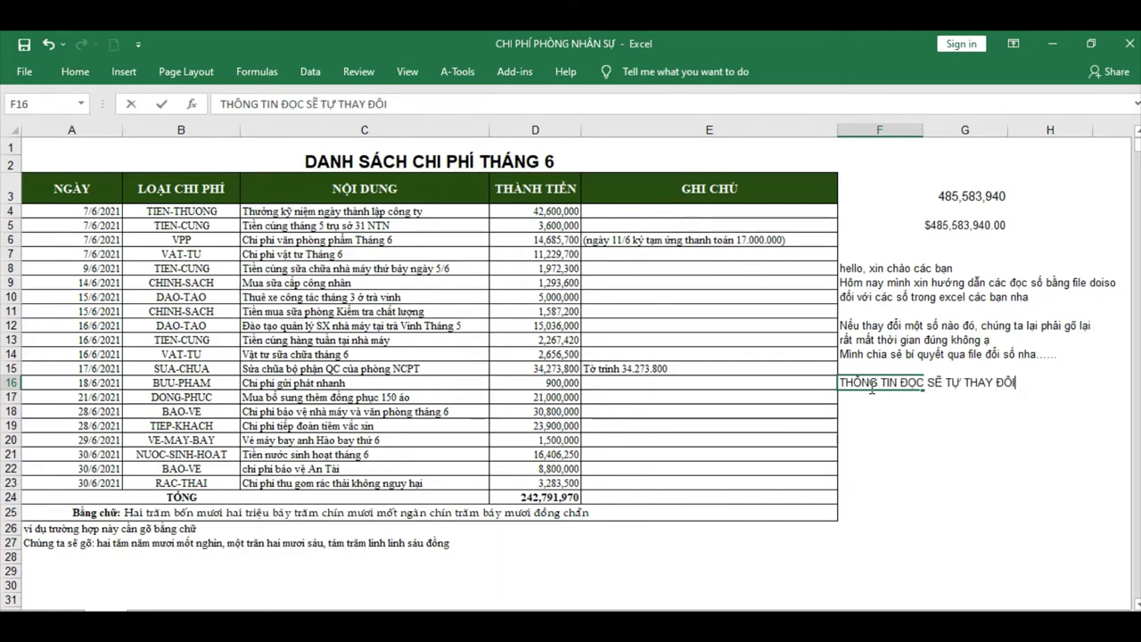
pyautogui.write('r THE')
pyautogui.write('O')
pyautogui.press('Return')
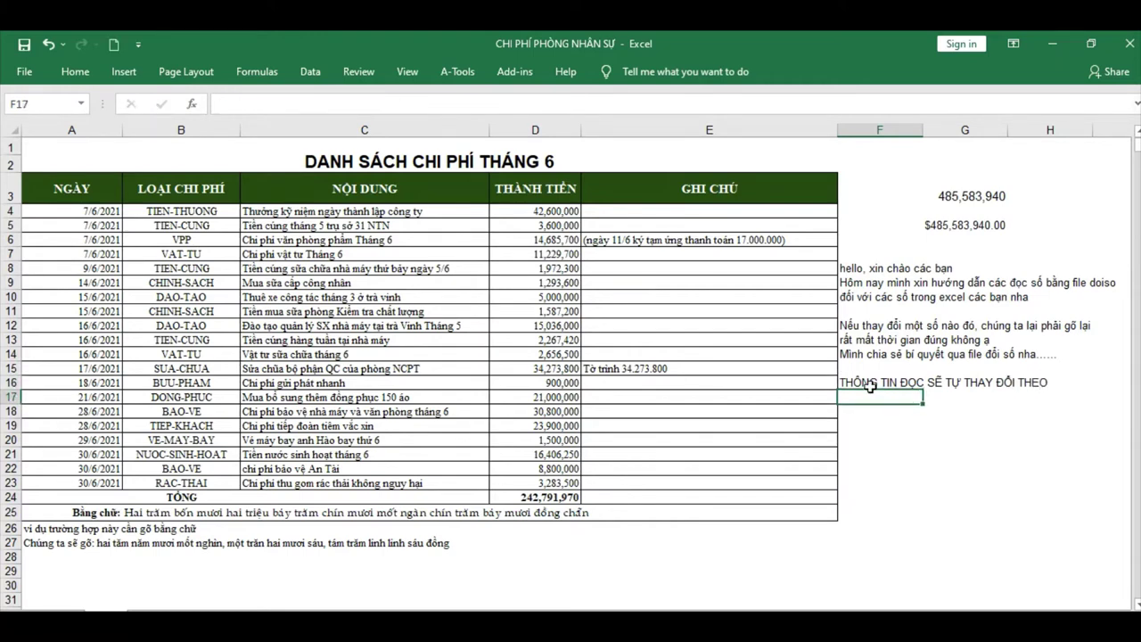
pyautogui.press('Return')
# Add 'RỒI GIỜ LÀM SAO ĐÂY' in F18 and begin the first numbered step '1/'
pyautogui.write('RÔ')
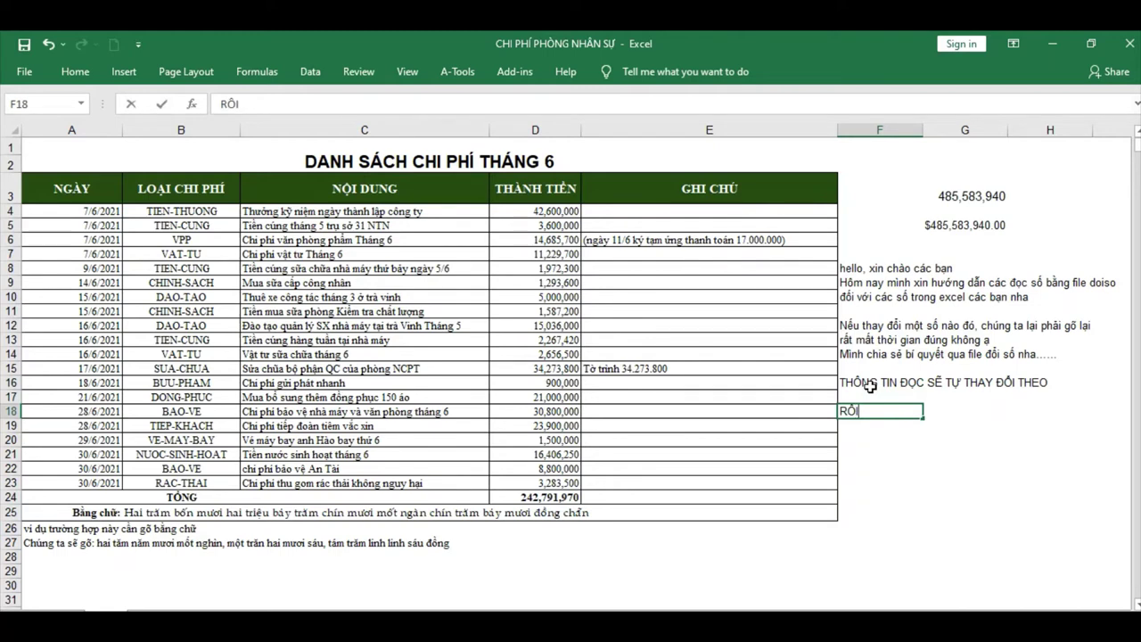
pyautogui.write(' GIUOF')
pyautogui.press('BackSpace')
pyautogui.press('BackSpace')
pyautogui.press('BackSpace')
pyautogui.write('Ờ')
pyautogui.write(' LÀM SAU')
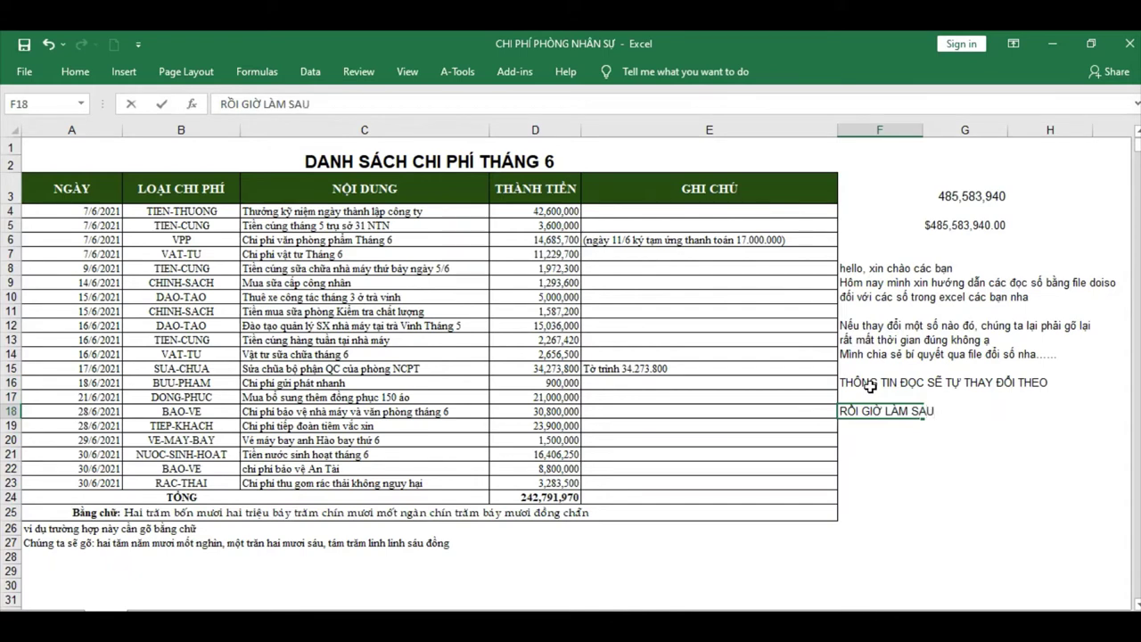
pyautogui.press('BackSpace')
pyautogui.write('O ĐÂY')
pyautogui.press('Return')
pyautogui.press('Return')
pyautogui.write('1')
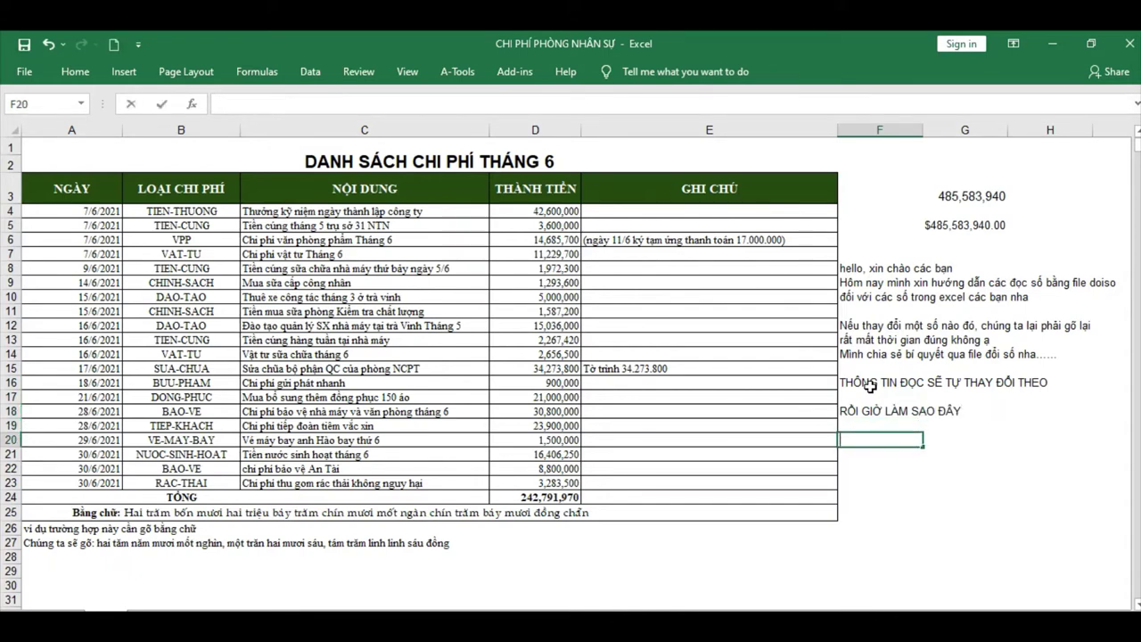
pyautogui.write('/')
pyautogui.write(' d')
# Finish step 1: download the doiso file from the link in the video details
pyautogui.press('BackSpace')
pyautogui.write('do')
pyautogui.write('wload file')
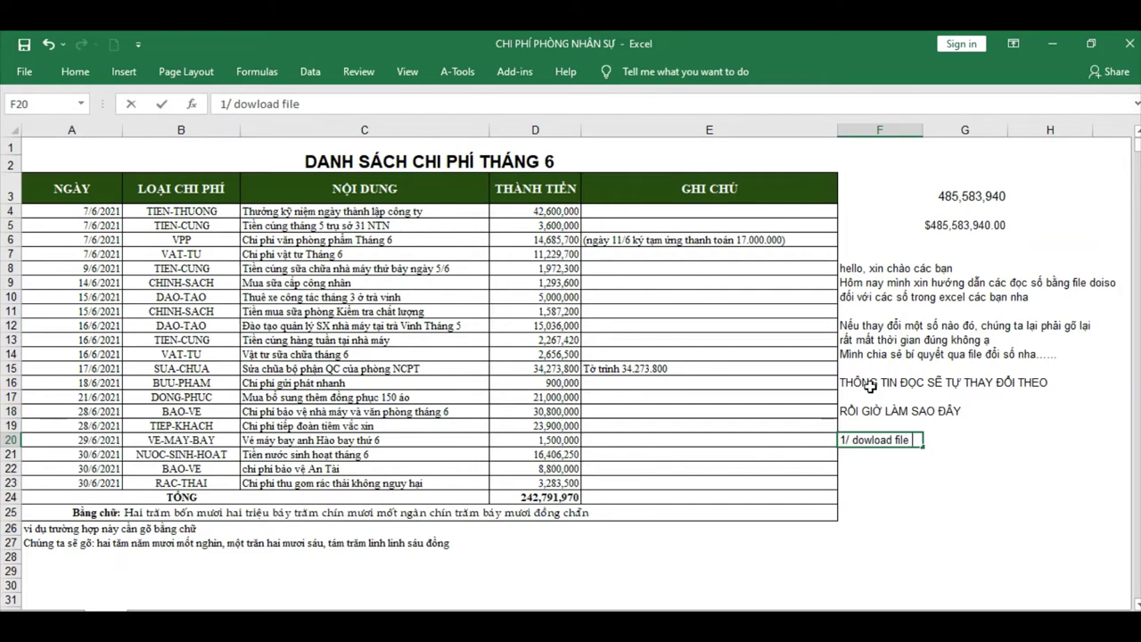
pyautogui.write(' doi')
pyautogui.press('BackSpace')
pyautogui.press('BackSpace')
pyautogui.write('ois')
pyautogui.write('o')
pyautogui.write(' nh')
pyautogui.write('doiso như o')
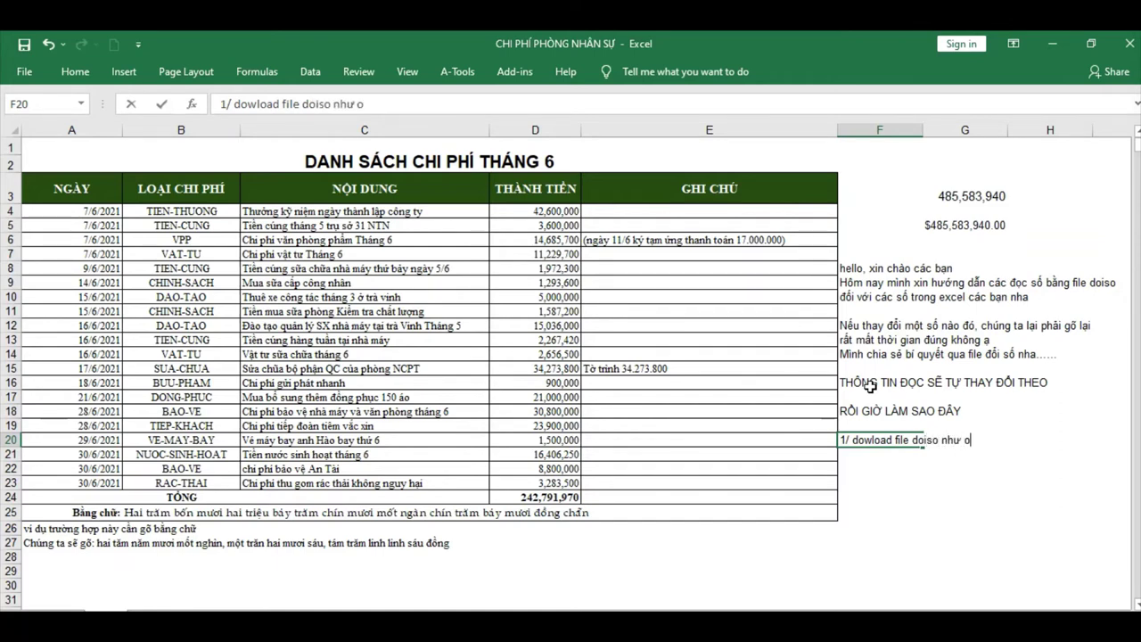
pyautogui.press('BackSpace')
pyautogui.write('ở link chi t')
pyautogui.write('iết vid')
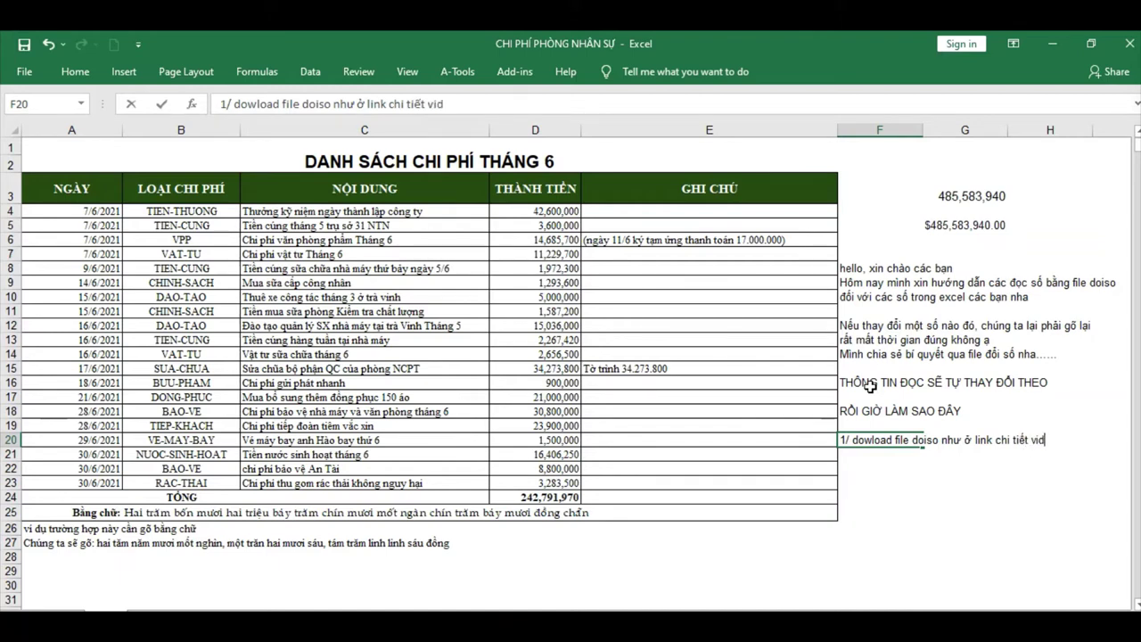
pyautogui.write('eo')
pyautogui.press('Return')
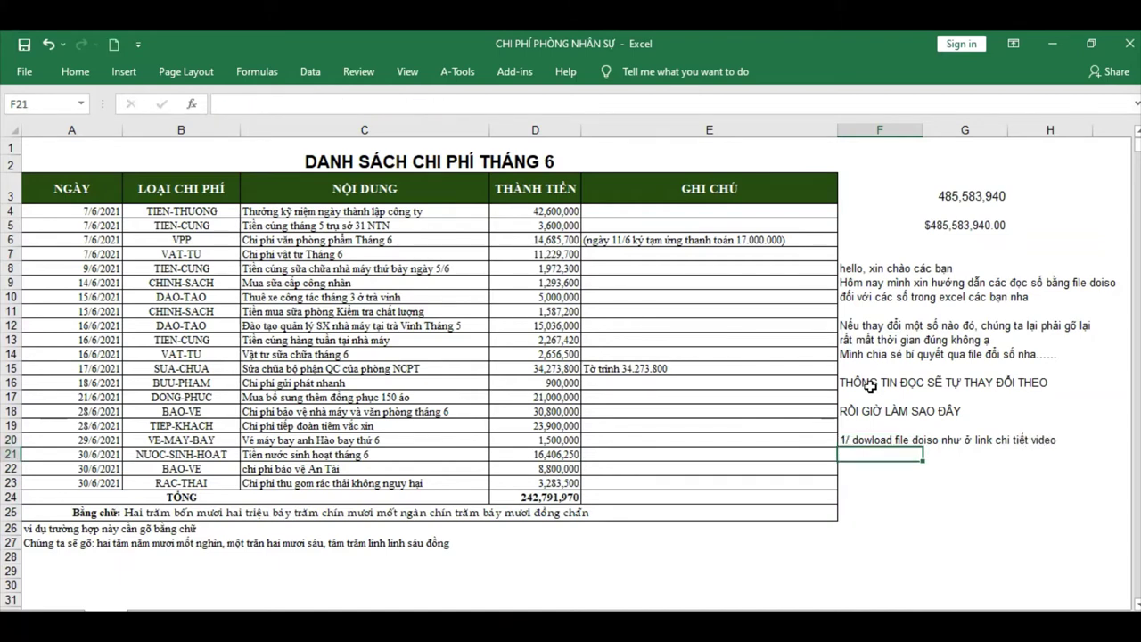
# Add '2/ lưu lại ổ C' and '3/ cài thôi nào', then start 'chọn file' below
pyautogui.write('2')
pyautogui.write('ai')
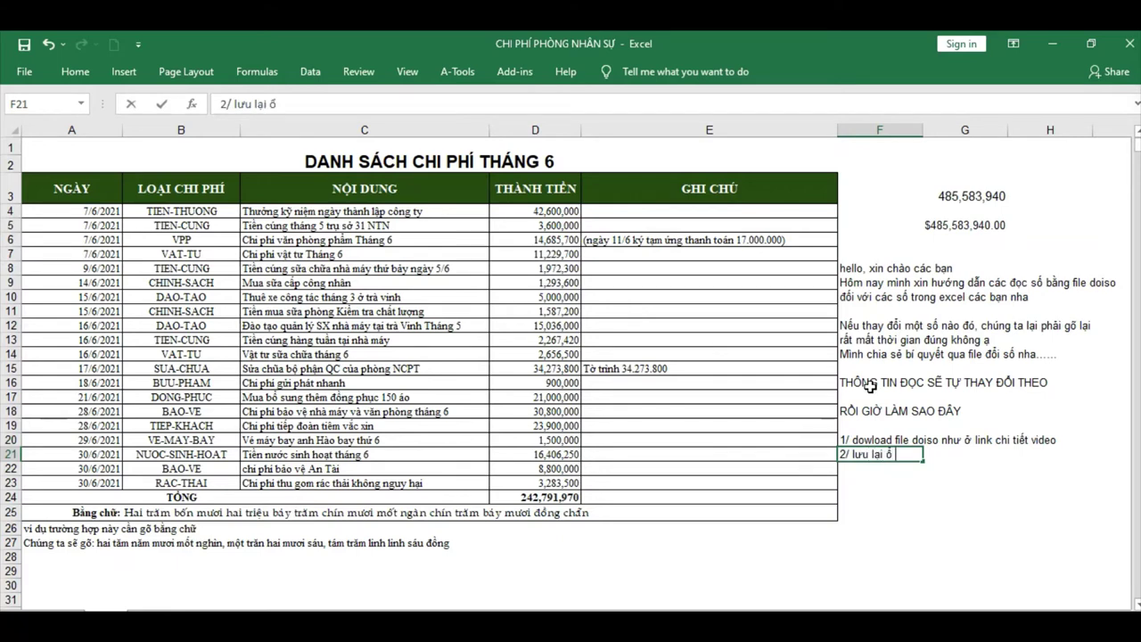
pyautogui.press('Return')
pyautogui.write('3')
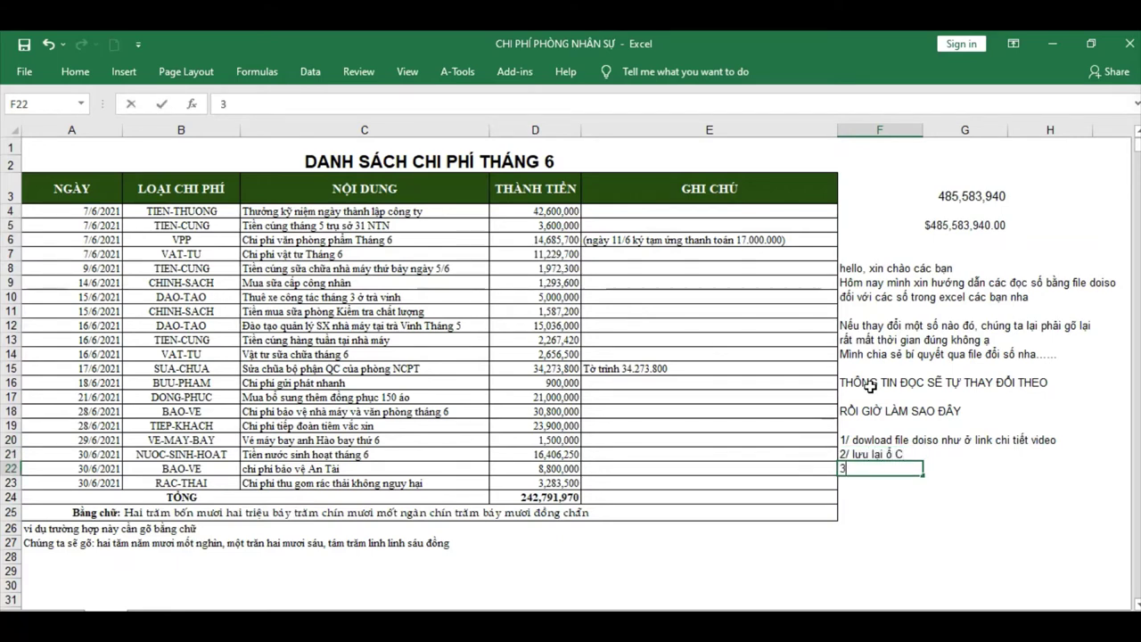
pyautogui.write('/ cài')
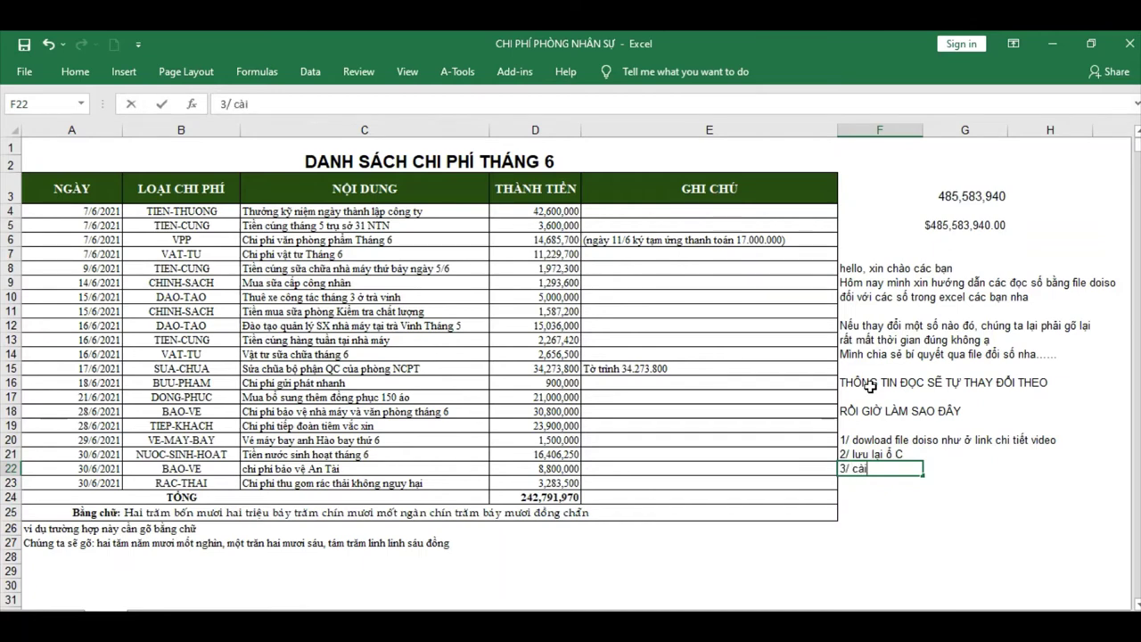
pyautogui.write(' thôi ')
pyautogui.write('nao')
pyautogui.press('Return')
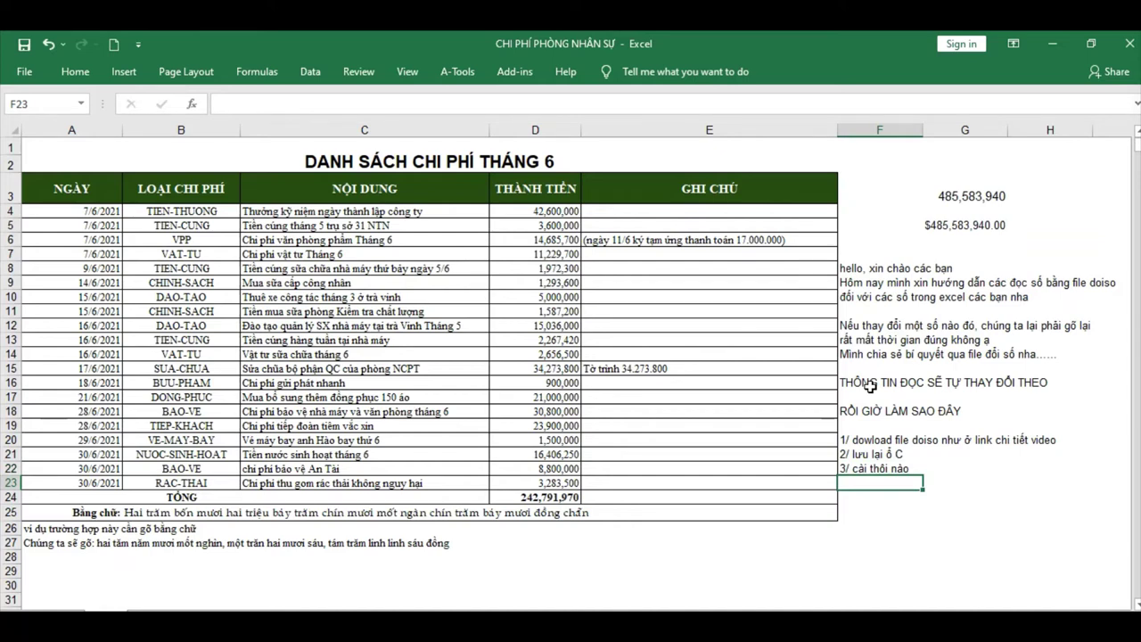
pyautogui.write('chon fil')
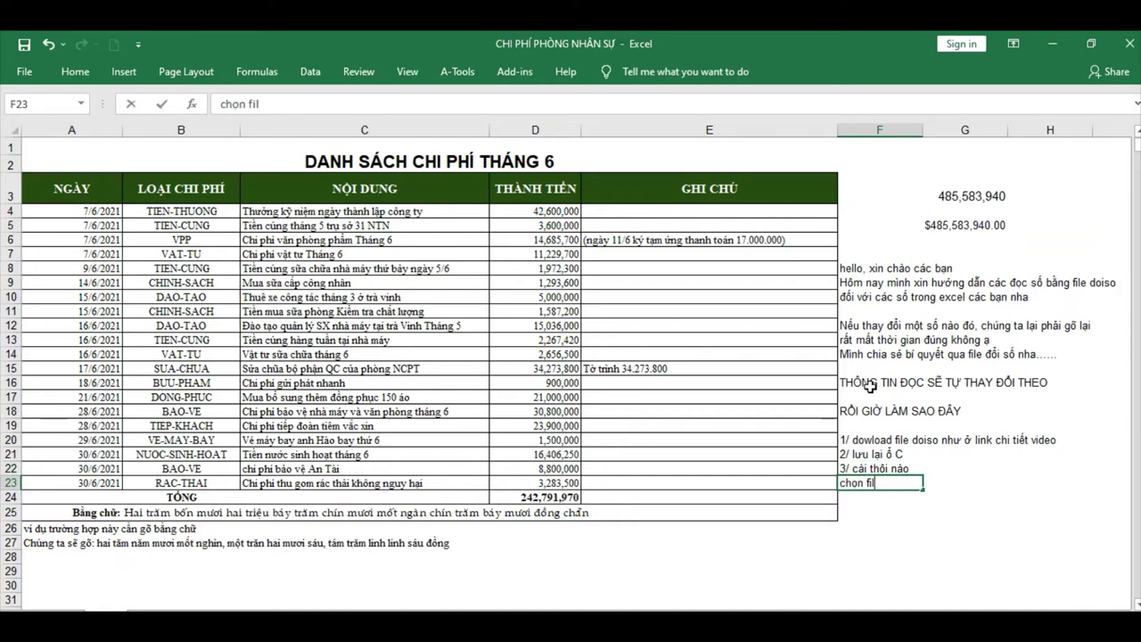
pyautogui.write('e/')
# Open Excel Options, move it left of the notes, and show the Add-ins page
pyautogui.click(23, 73)
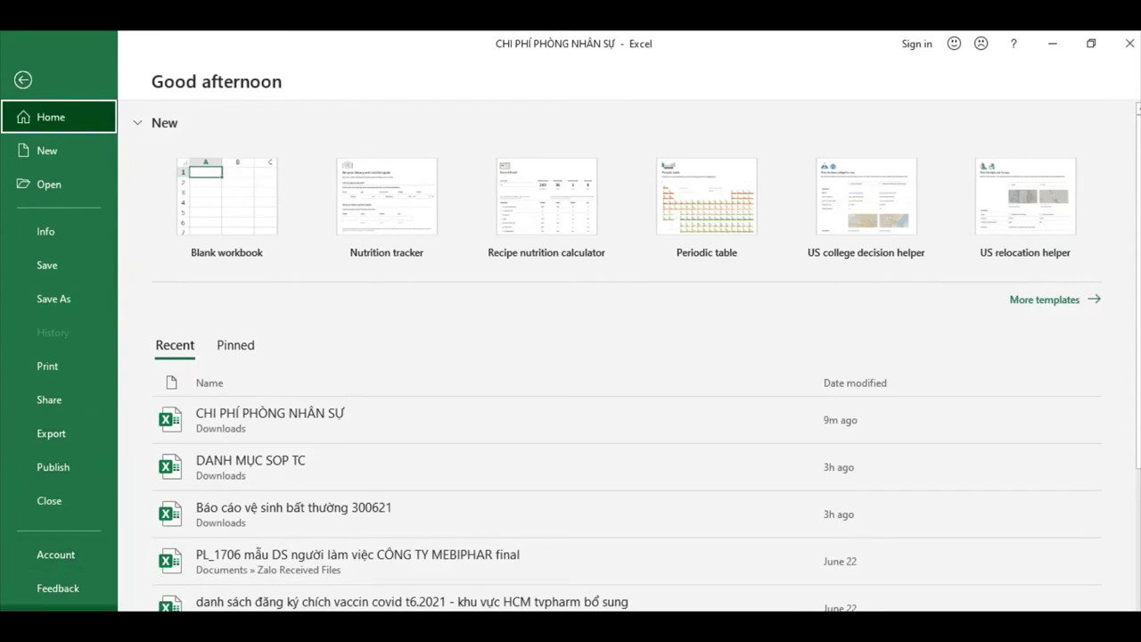
pyautogui.scroll(-1, 491, 461)
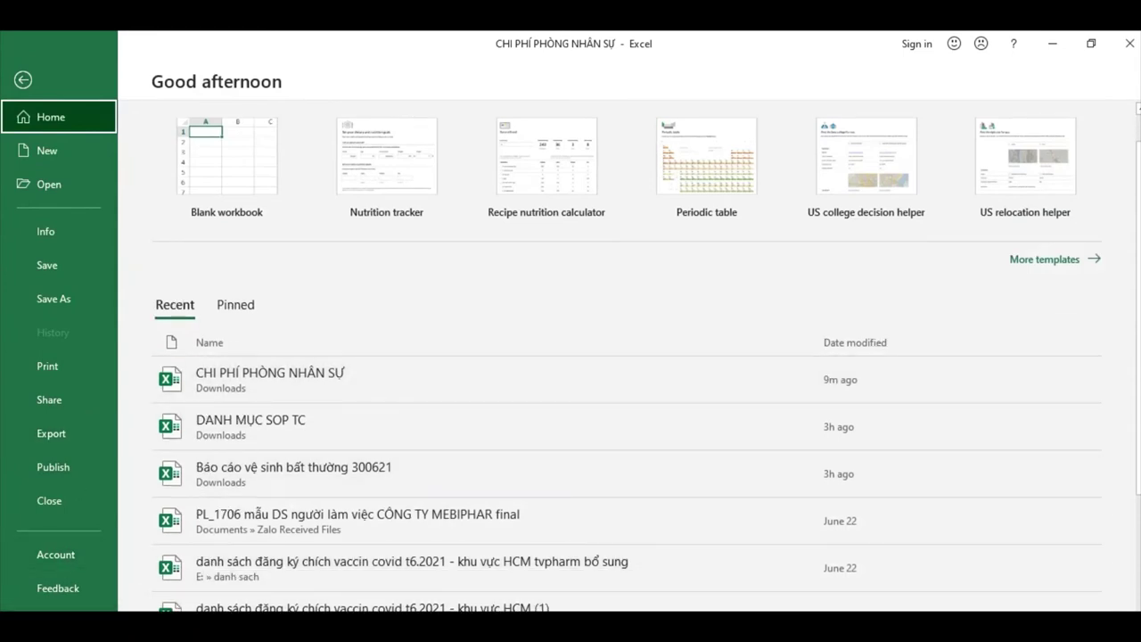
pyautogui.click(40, 621)
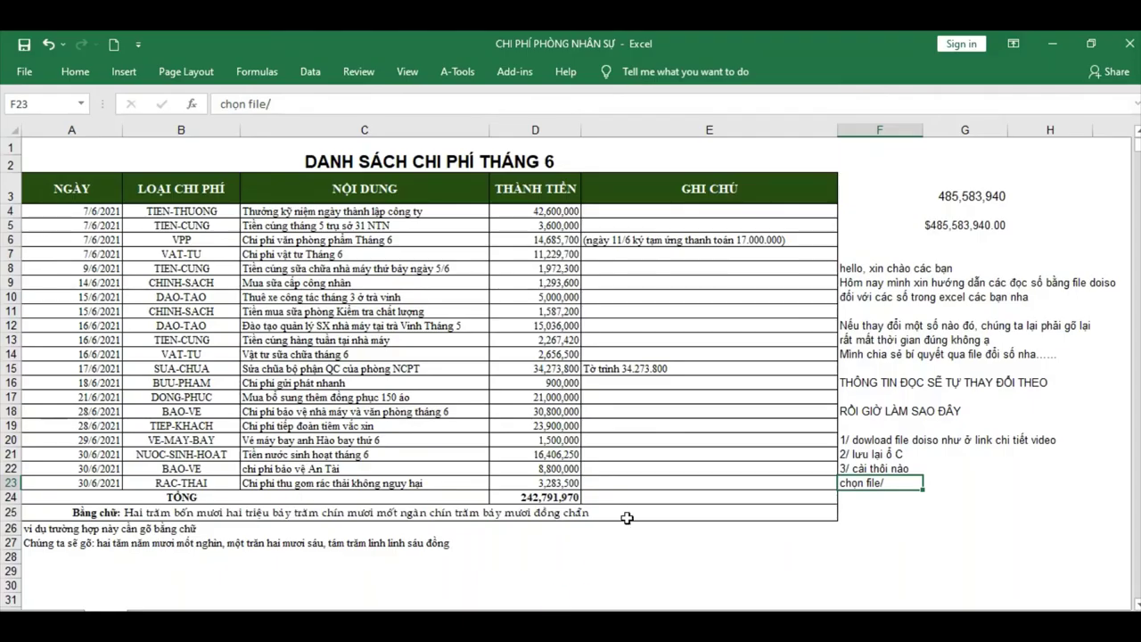
pyautogui.moveTo(684, 70); pyautogui.dragTo(589, 70)
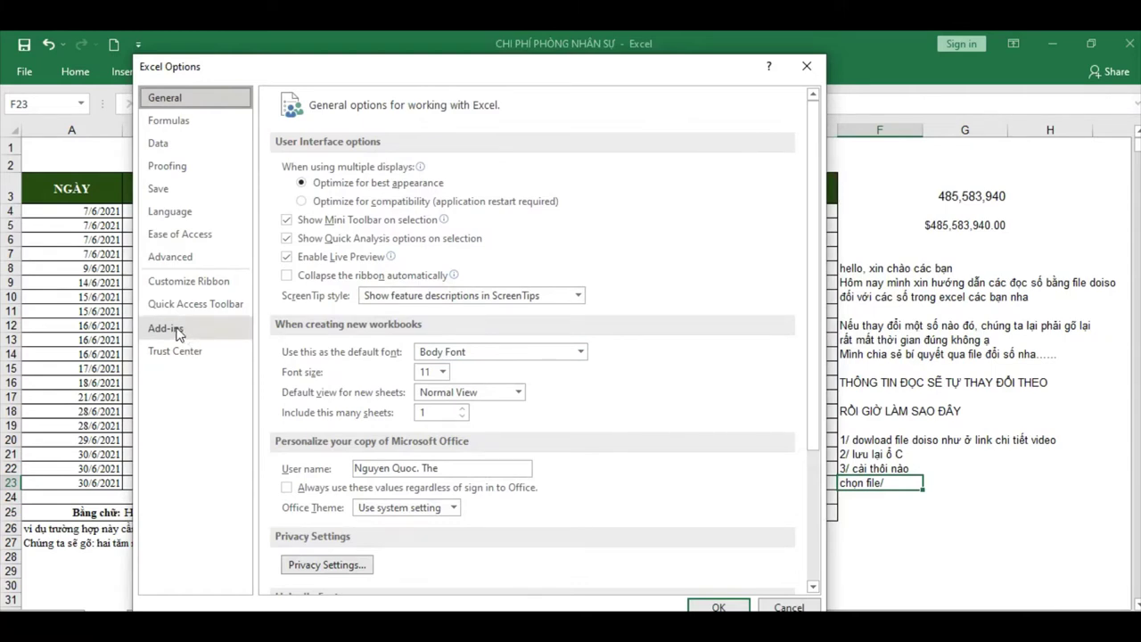
pyautogui.click(178, 331)
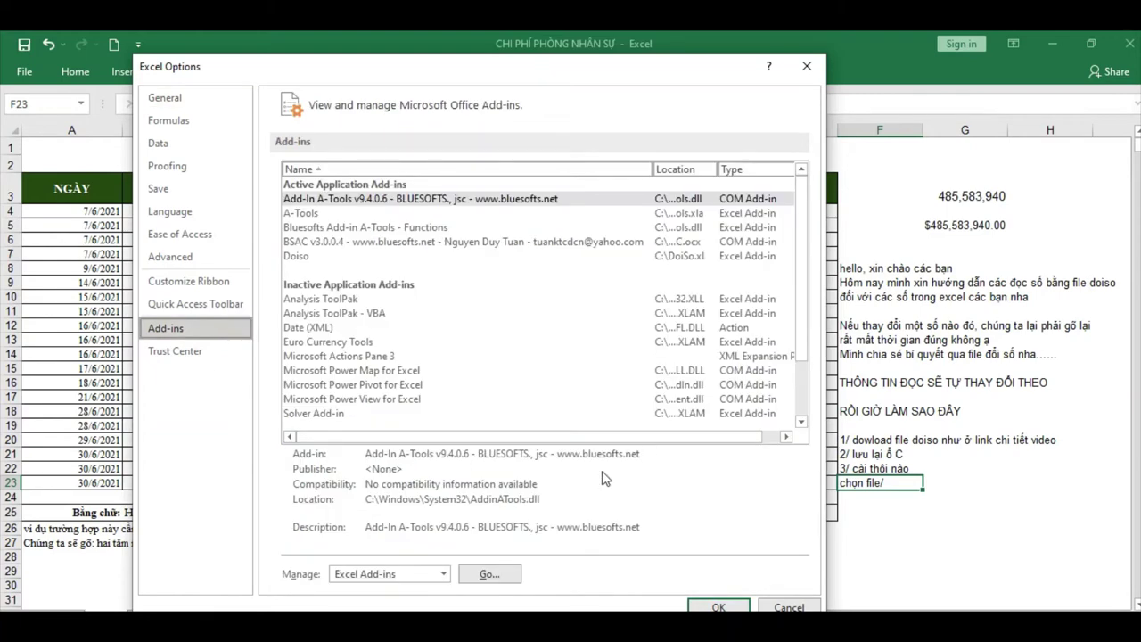
# Load the DoiSo add-in file from Local Disk (C:), confirm replacement and keep Doiso enabled
pyautogui.click(489, 574)
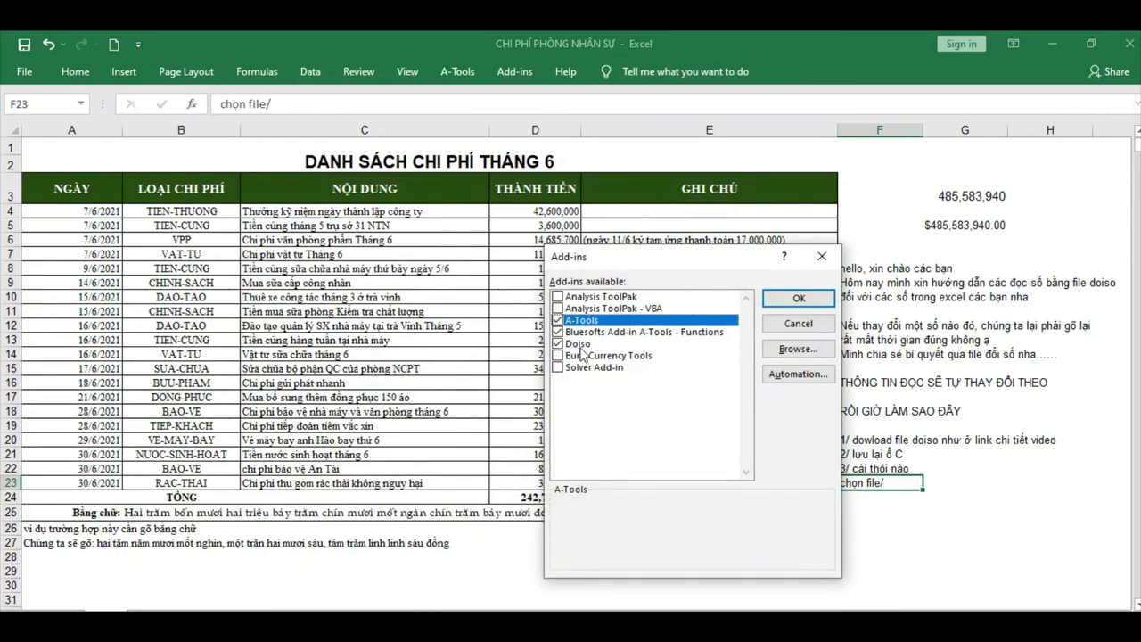
pyautogui.click(581, 346)
pyautogui.click(558, 344)
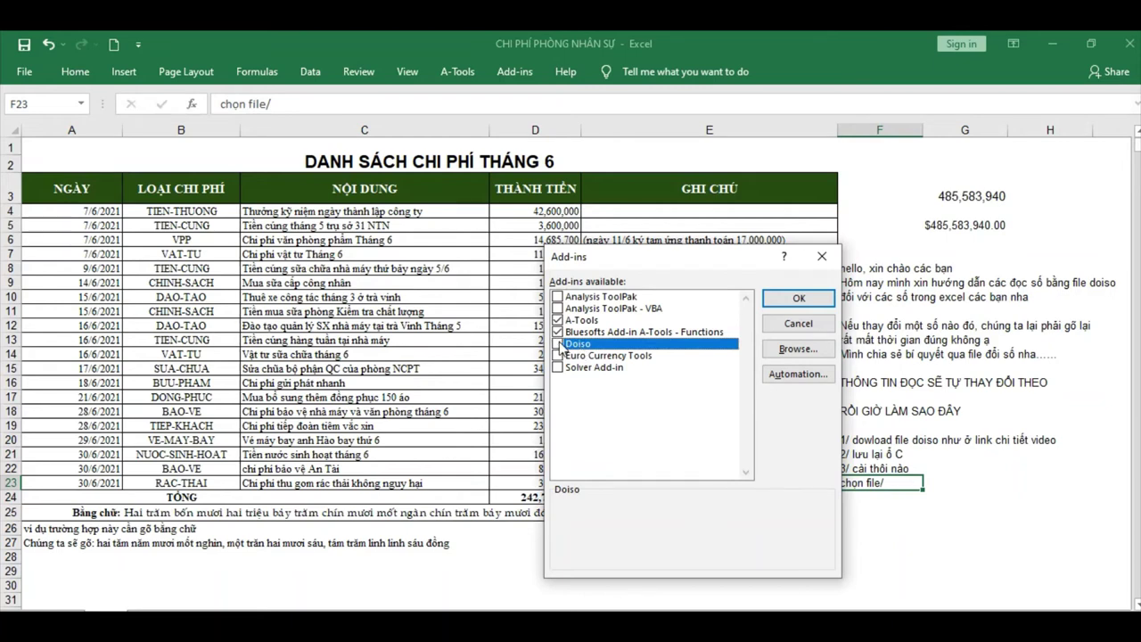
pyautogui.click(796, 348)
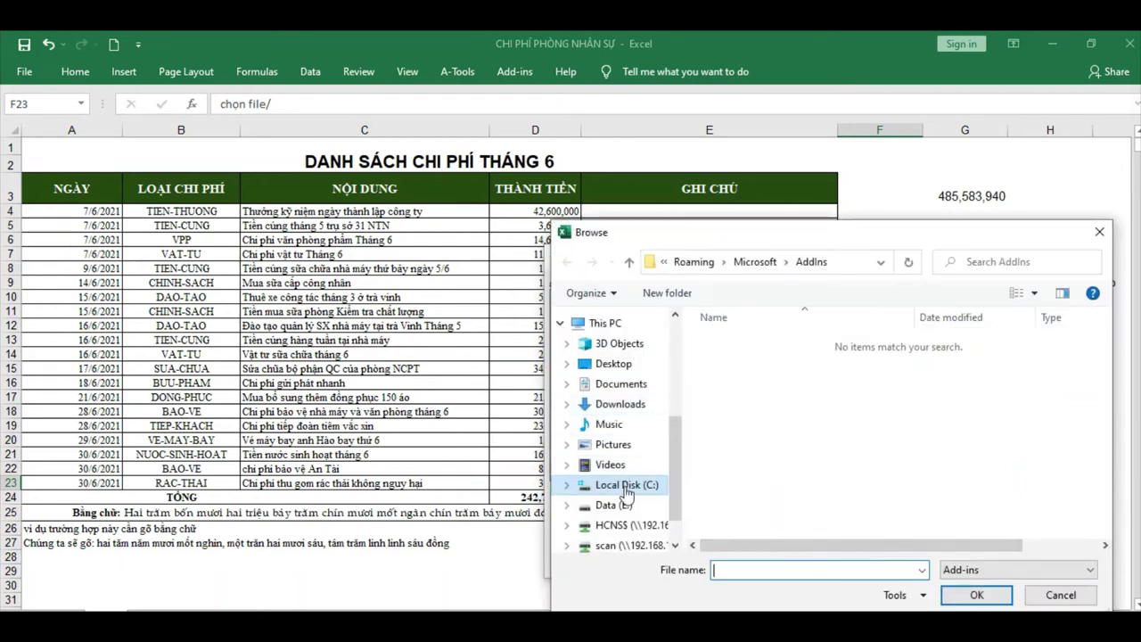
pyautogui.click(627, 486)
pyautogui.click(753, 466)
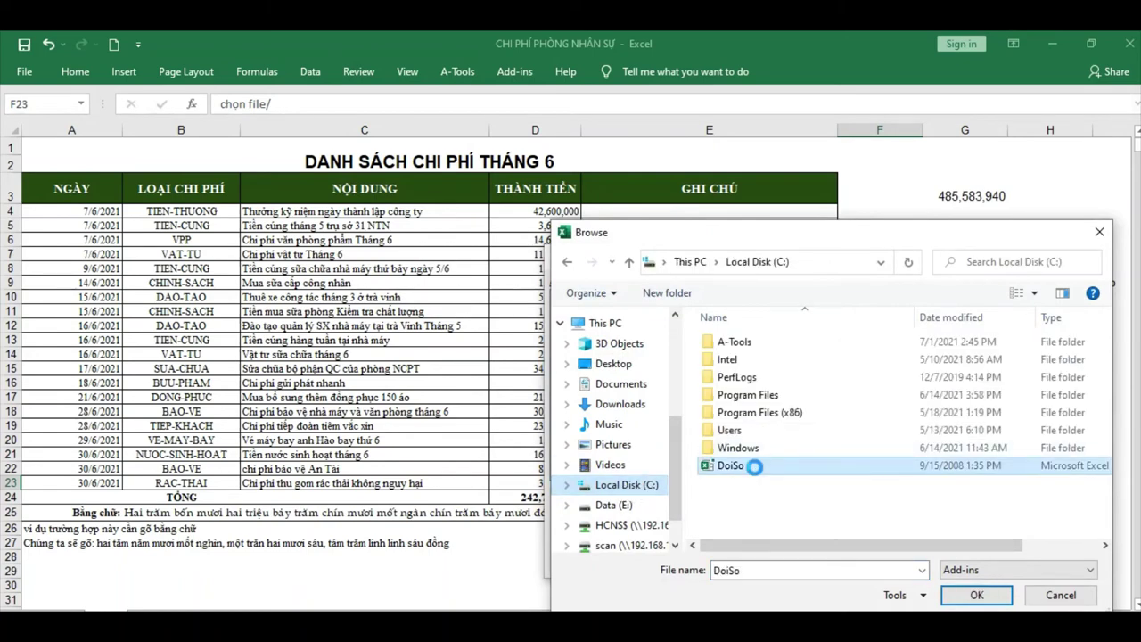
pyautogui.rightClick(754, 465)
pyautogui.doubleClick(736, 470)
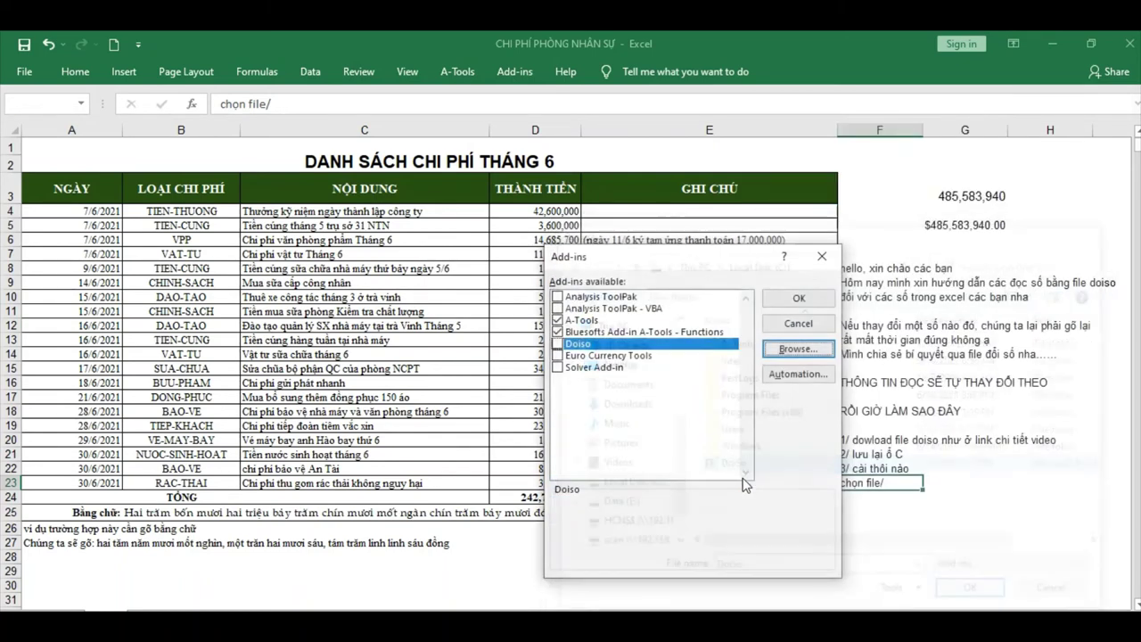
pyautogui.click(514, 401)
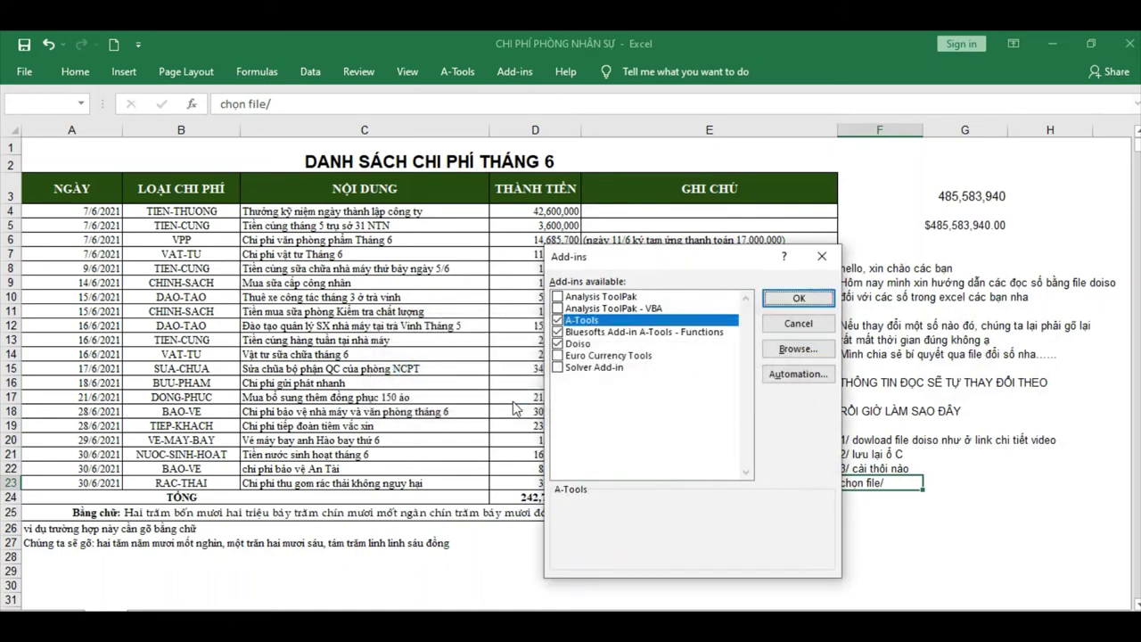
pyautogui.click(799, 299)
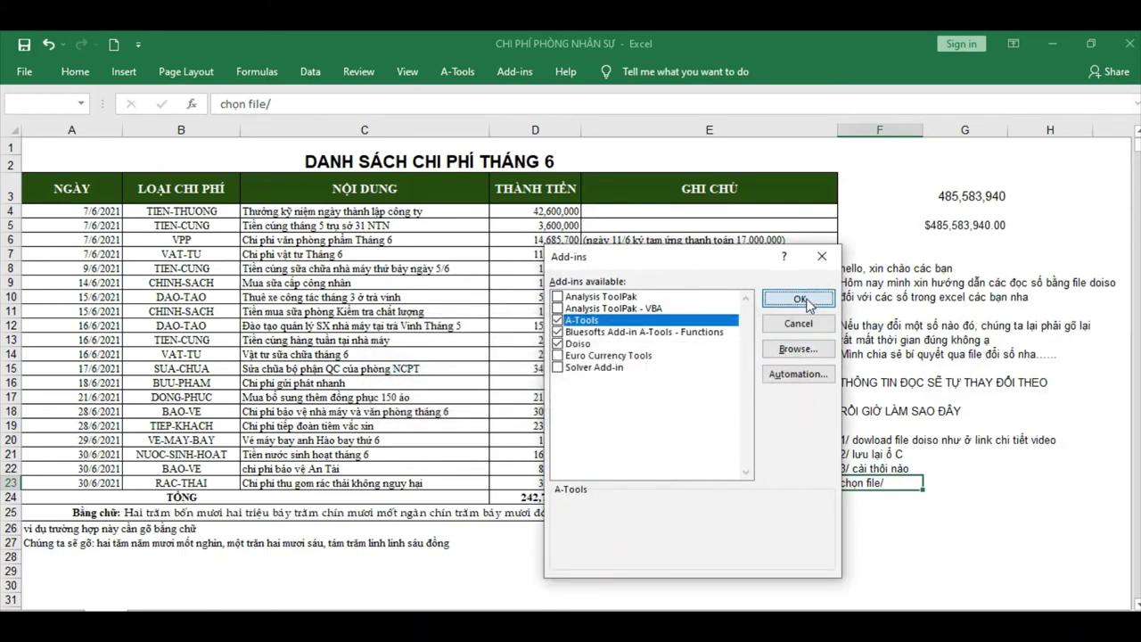
# List 'chọn option', 'chọn add-in', 'chọn go' and 'chọn brown (link đến file đổi số)' in F24–F27
pyautogui.click(883, 503)
pyautogui.write('cho')
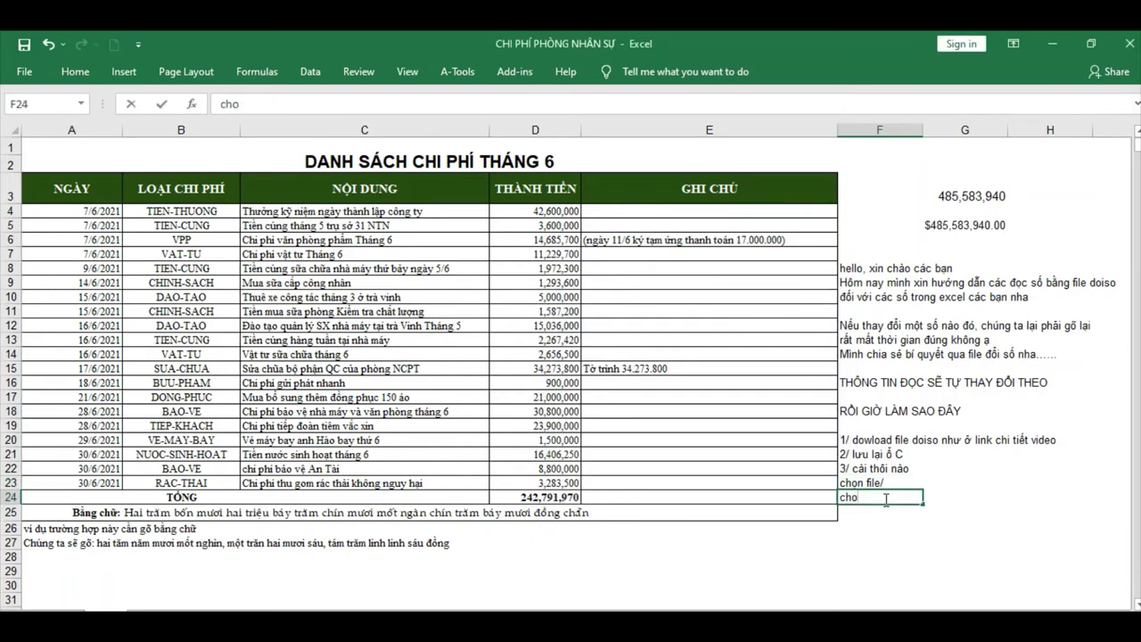
pyautogui.write('n of')
pyautogui.write('ption')
pyautogui.press('Return')
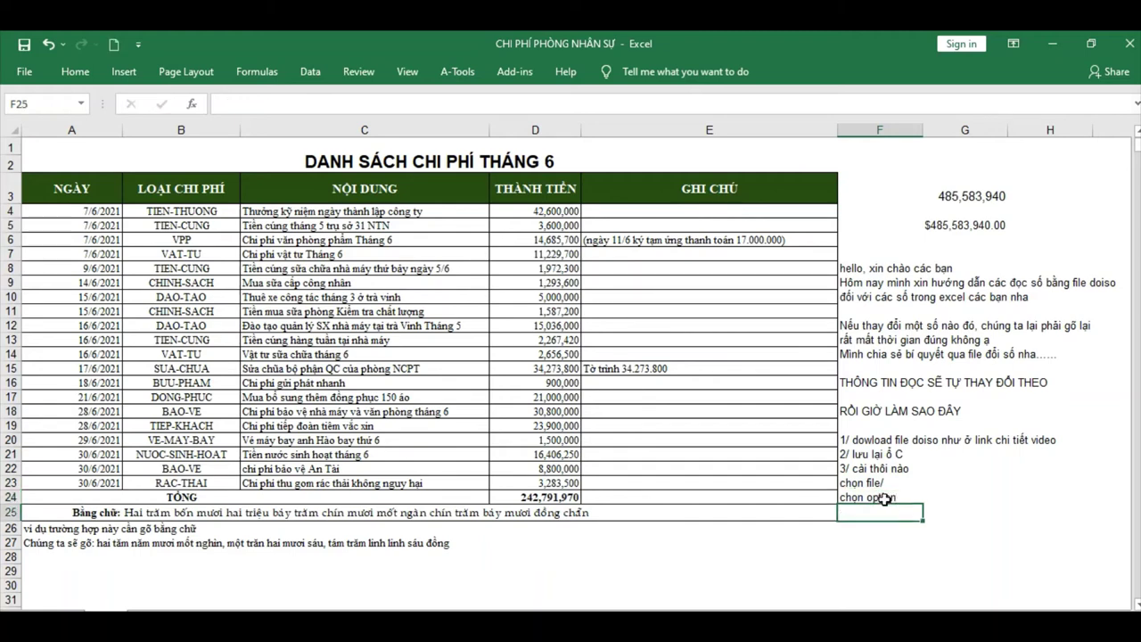
pyautogui.write('cho')
pyautogui.write('n ad')
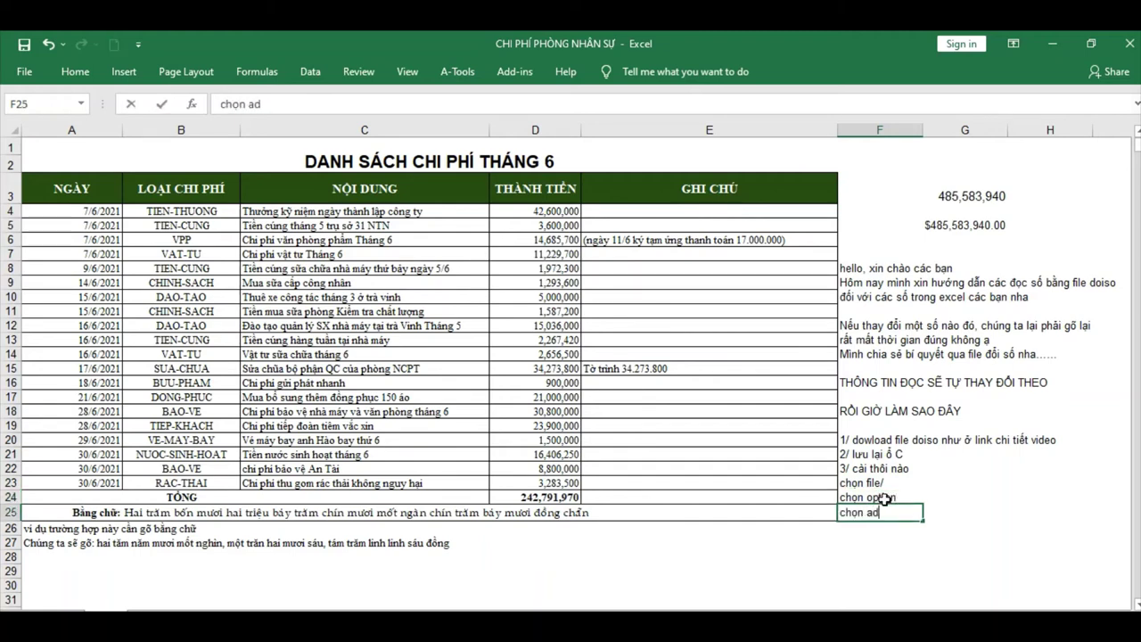
pyautogui.write('d-in')
pyautogui.press('Return')
pyautogui.write('cho')
pyautogui.write('go')
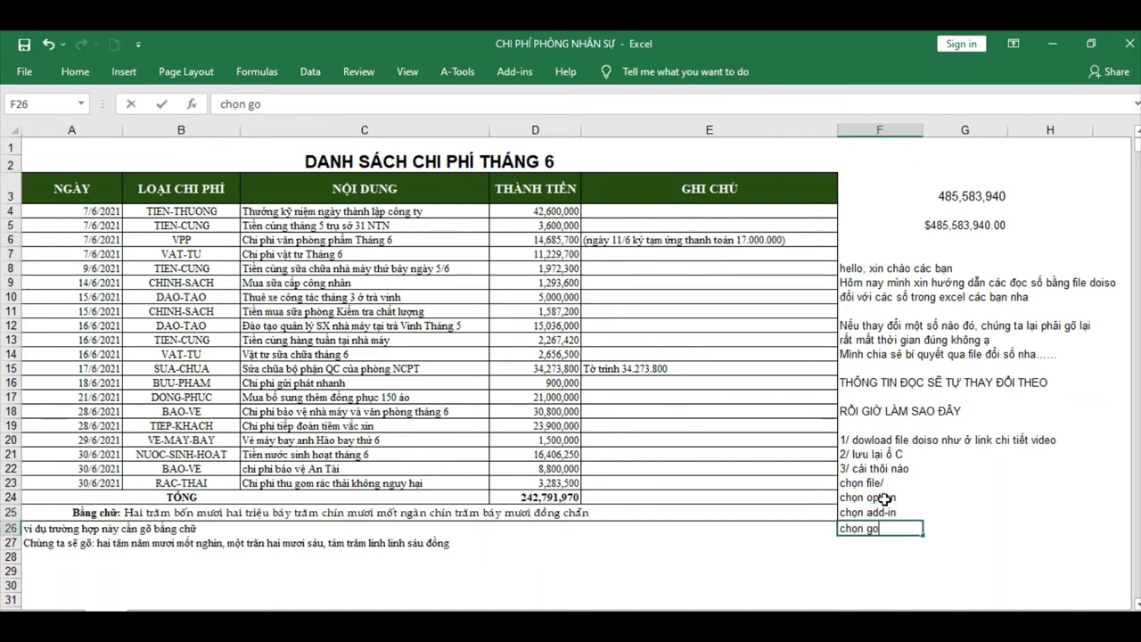
pyautogui.press('Return')
pyautogui.write('chọn bro')
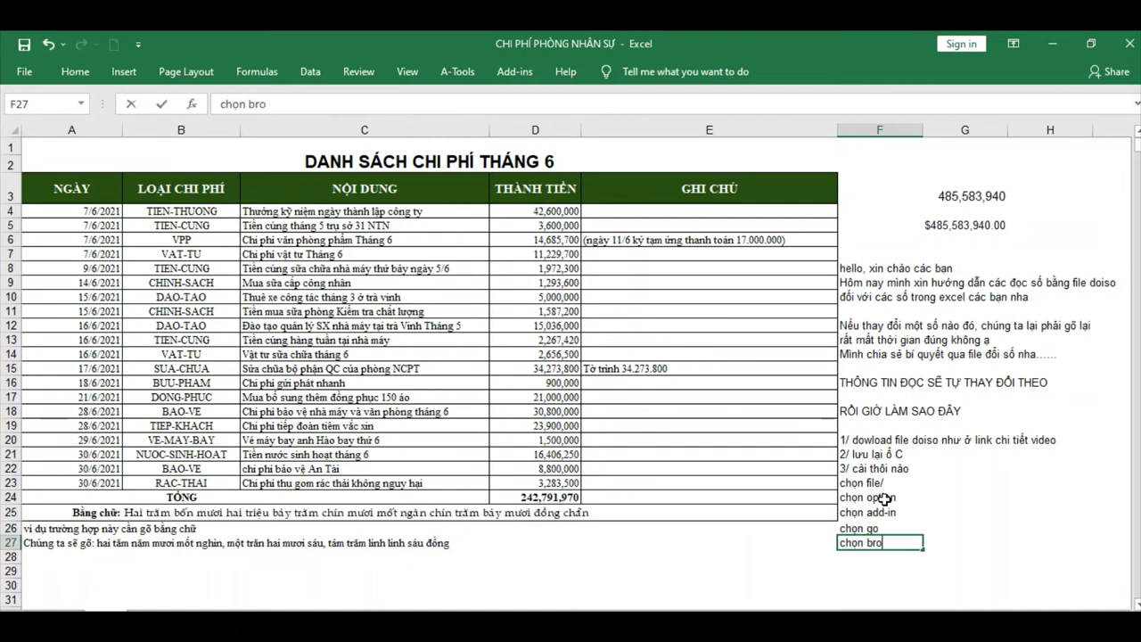
pyautogui.write('wn (l')
pyautogui.write('ink đến ')
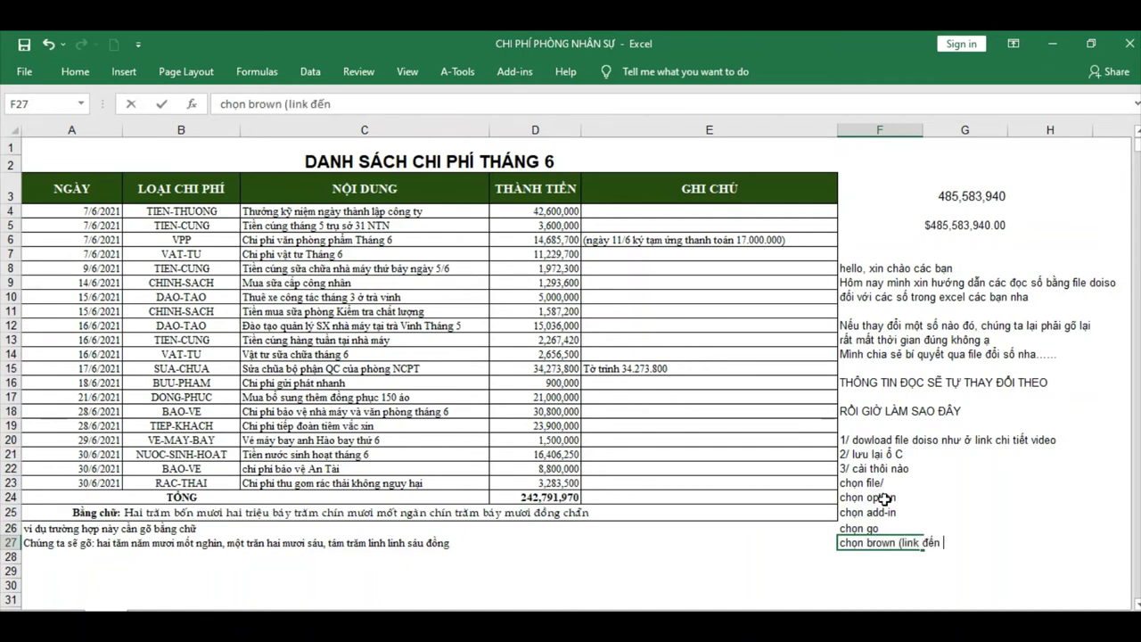
pyautogui.write('file đổi số')
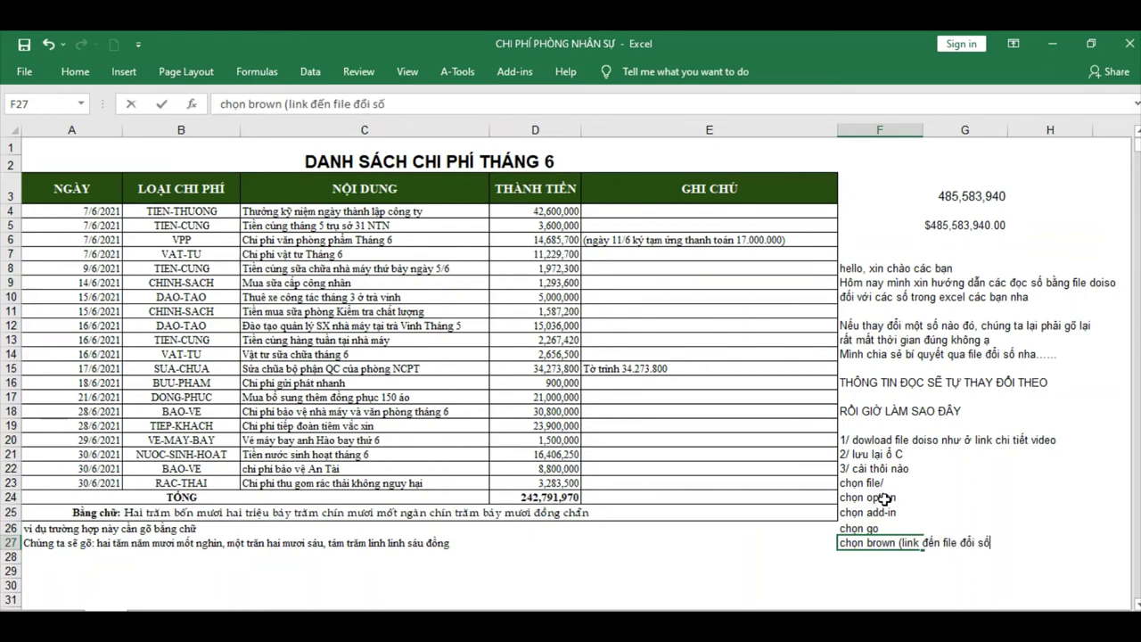
pyautogui.write(')')
pyautogui.press('Return')
# Add 'chọn file doiso', 'chọn ok' and 'là kết thúc các bạn nha' in F28–F30
pyautogui.write('c')
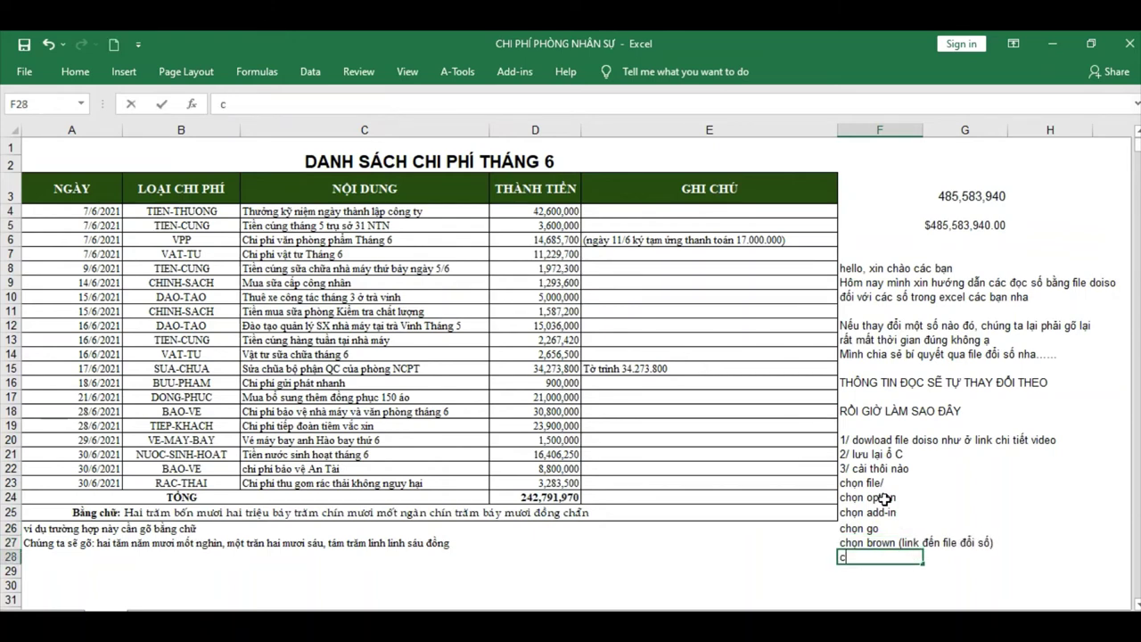
pyautogui.write('họn file/')
pyautogui.press('BackSpace')
pyautogui.write('đo')
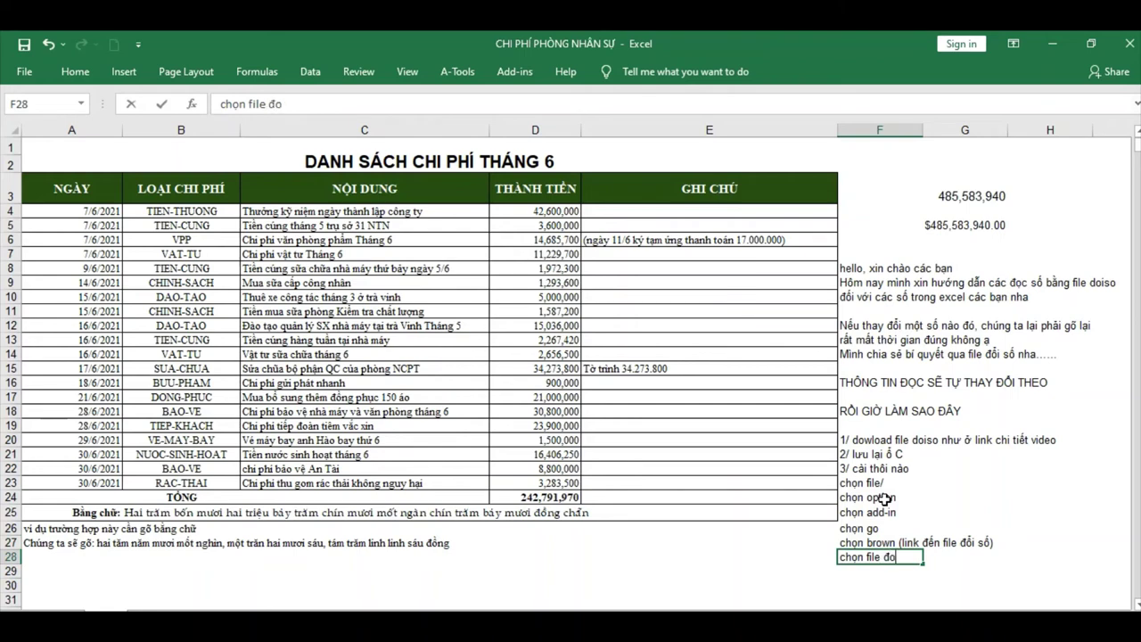
pyautogui.write(' số')
pyautogui.press('BackSpace')
pyautogui.press('BackSpace')
pyautogui.press('BackSpace')
pyautogui.press('BackSpace')
pyautogui.press('BackSpace')
pyautogui.press('BackSpace')
pyautogui.write('doiso')
pyautogui.press('Return')
pyautogui.write('chon')
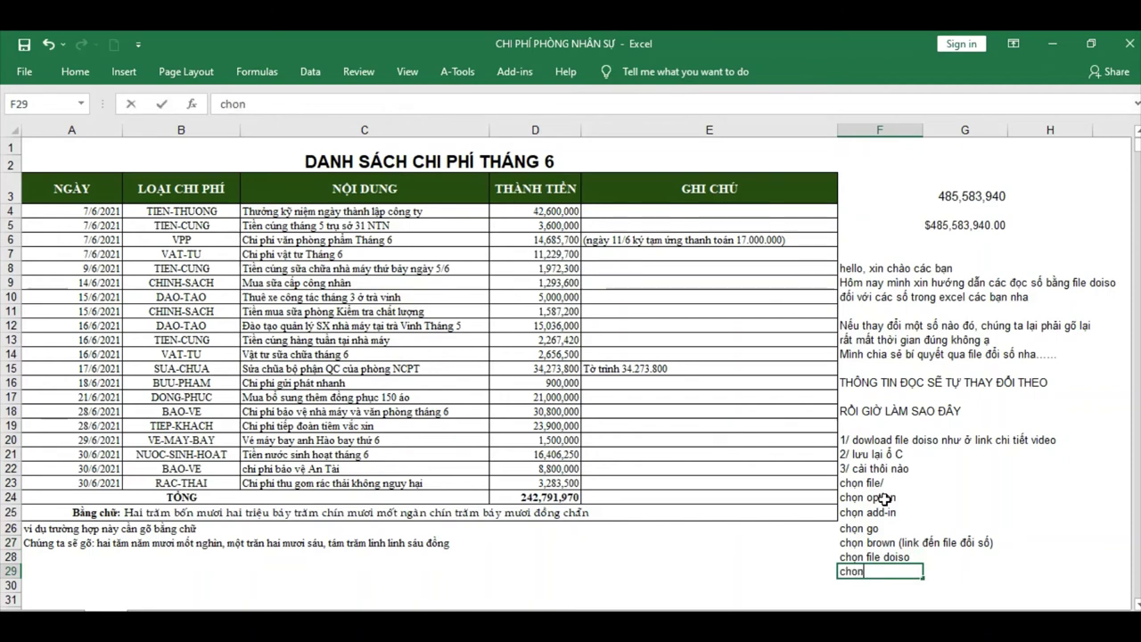
pyautogui.write(' option')
pyautogui.press('BackSpace')
pyautogui.press('BackSpace')
pyautogui.write('k')
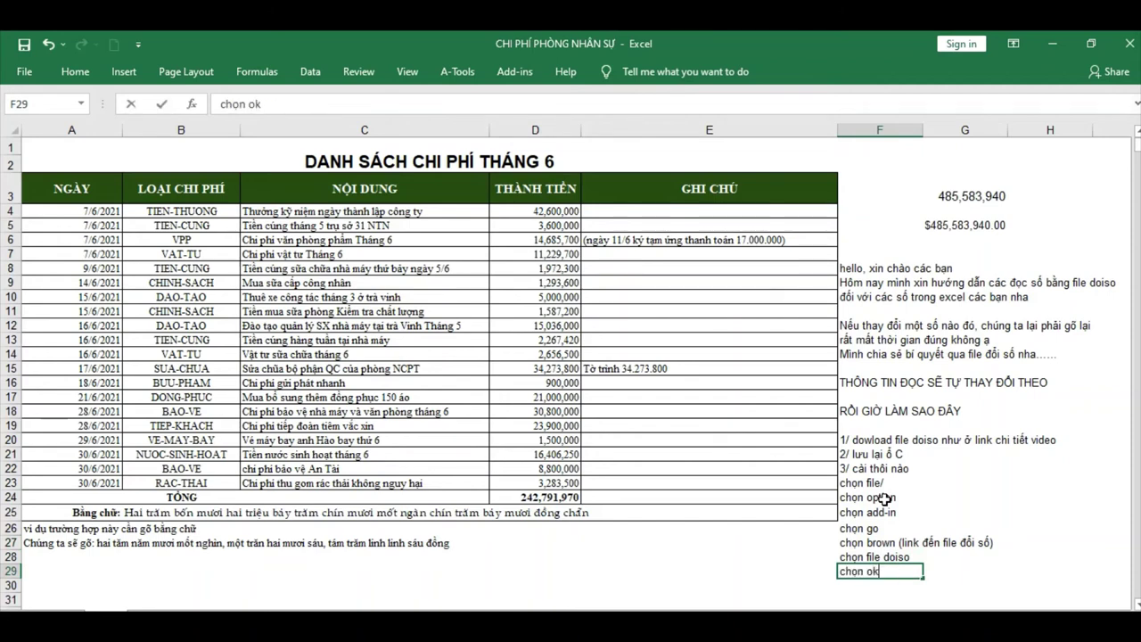
pyautogui.press('Return')
pyautogui.write('là')
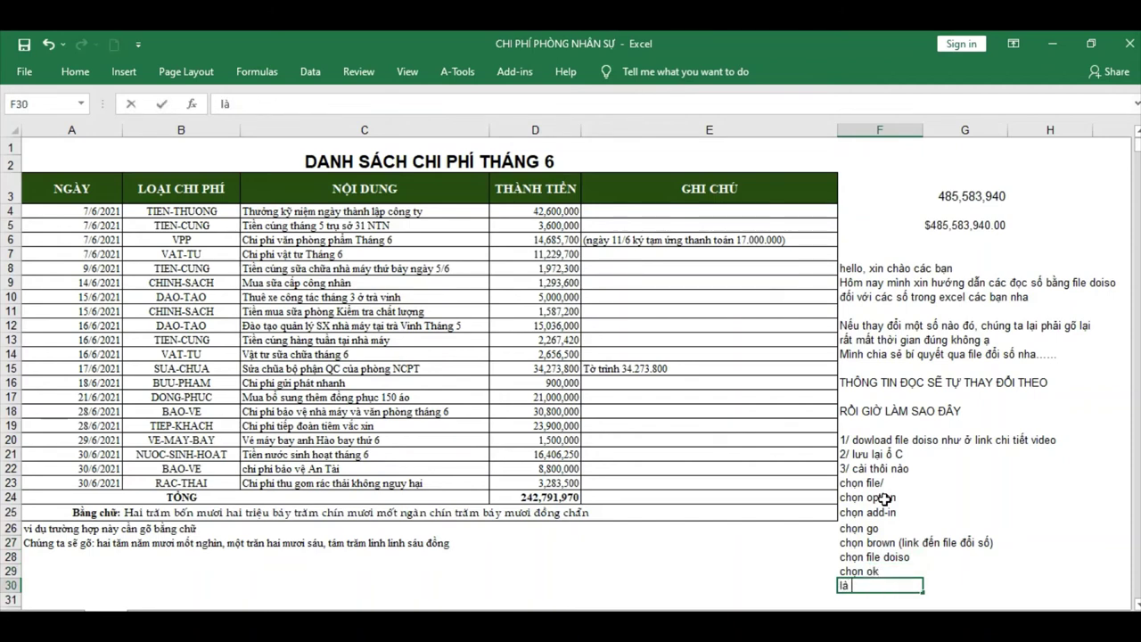
pyautogui.write(' kết thúc các')
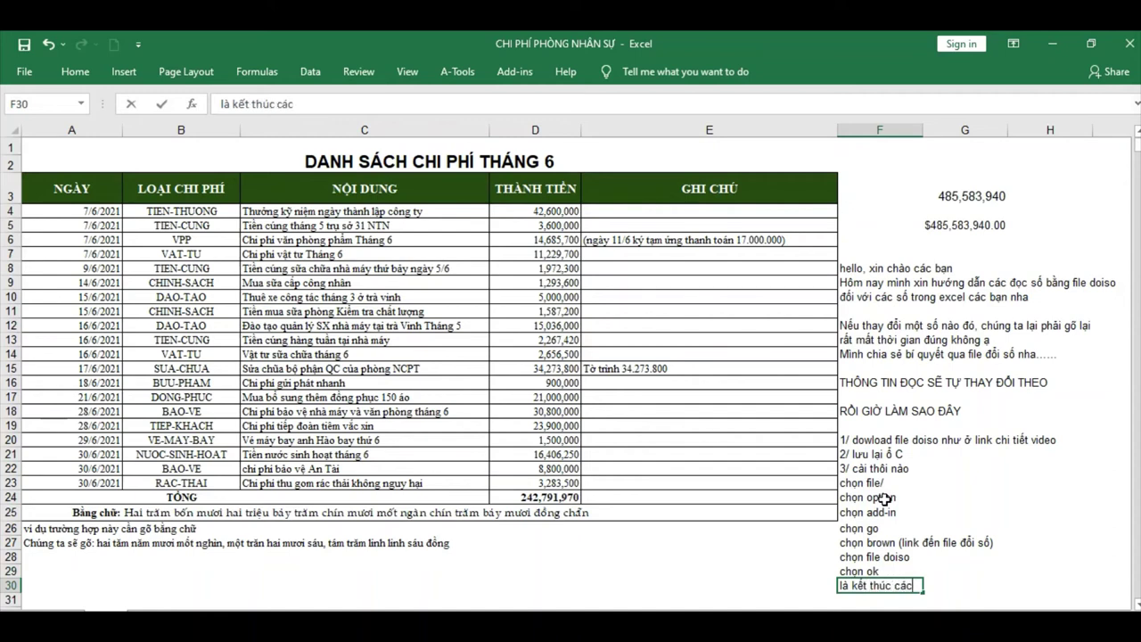
pyautogui.write(' bạn nha')
pyautogui.press('Return')
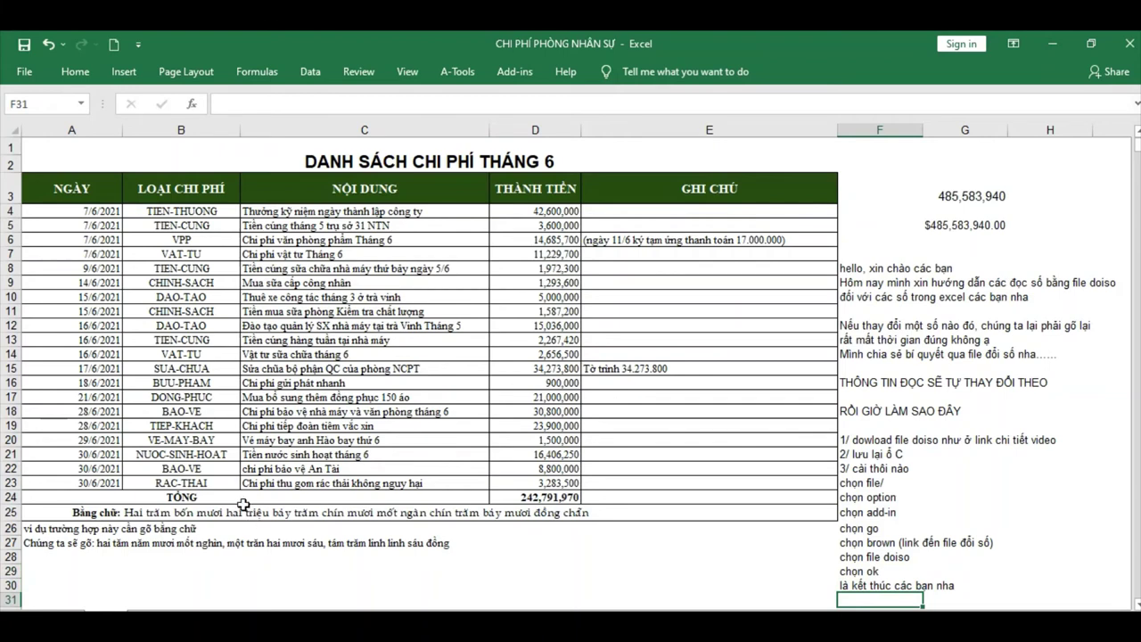
# Add a note in F32 saying the numbers will now be changed to see what happens
pyautogui.click(225, 541)
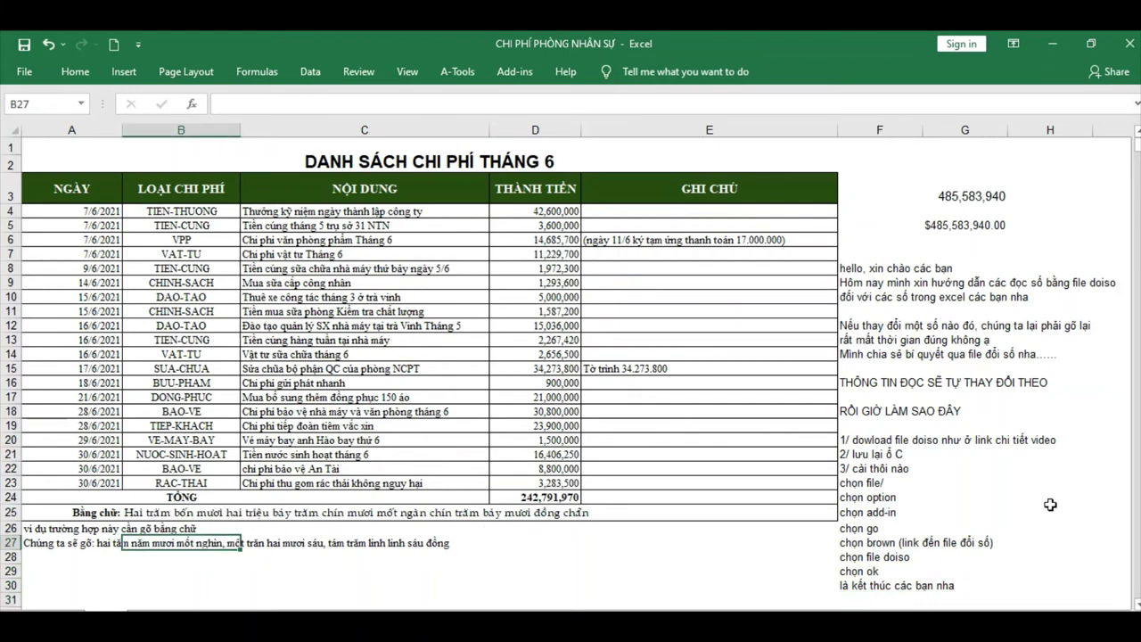
pyautogui.scroll(-1, 1049, 504)
pyautogui.scroll(-1, 1048, 505)
pyautogui.click(866, 503)
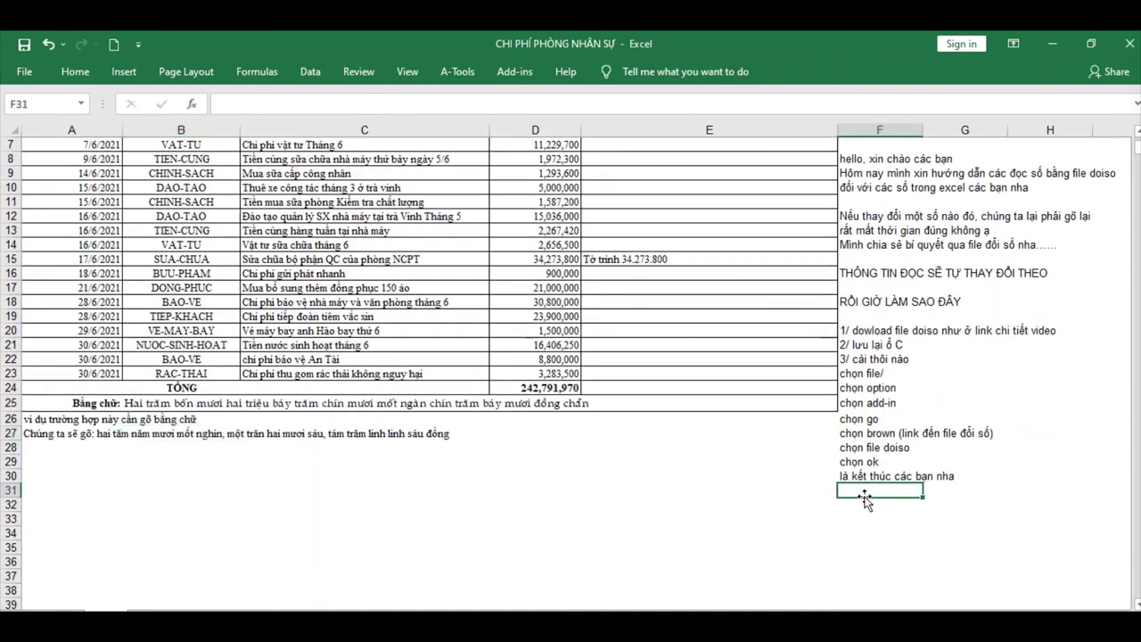
pyautogui.write('giờ m')
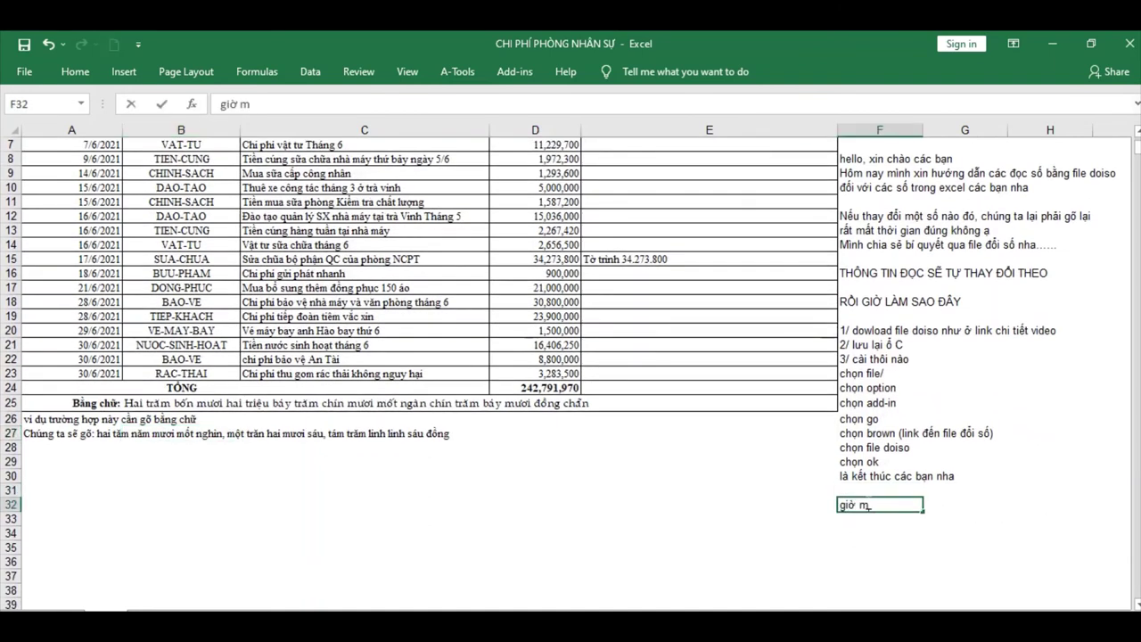
pyautogui.write('ình thay đổi so')
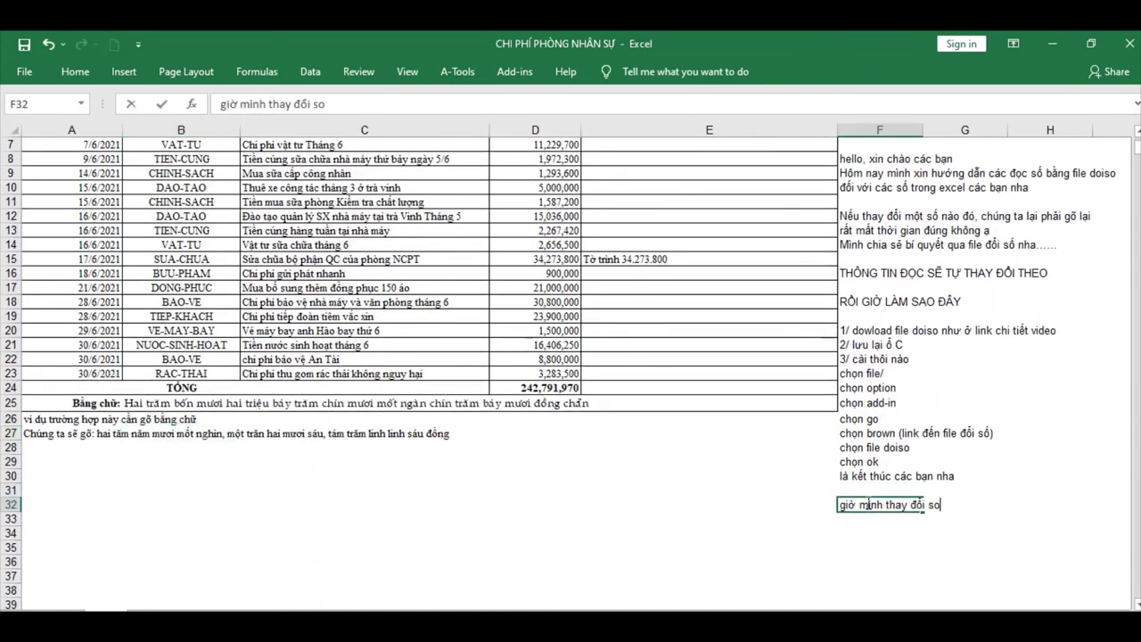
pyautogui.write('ại')
pyautogui.write('xem như')
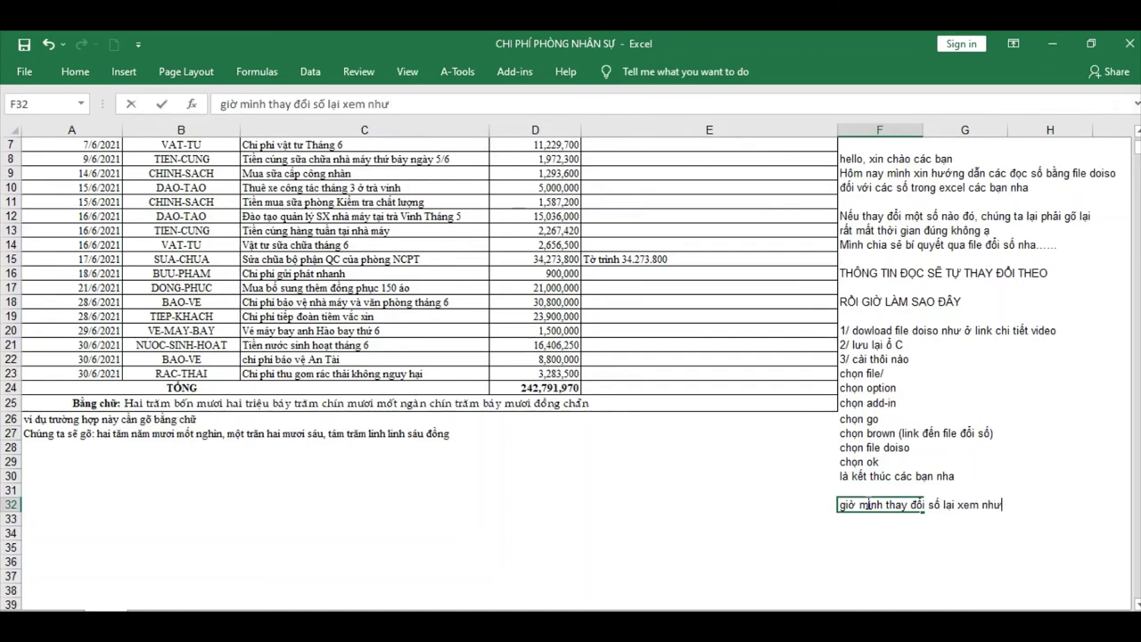
pyautogui.write('t the nà')
pyautogui.write('o')
pyautogui.press('Return')
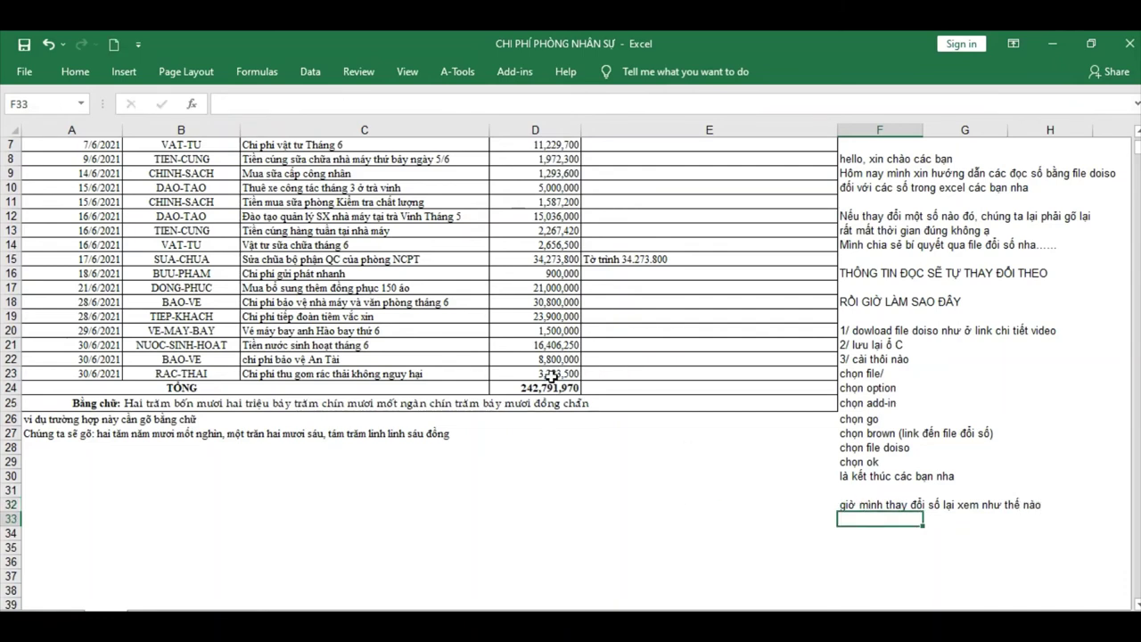
# Change the D23 amount to 3,000 and copy the 8,800,000 amount from D22
pyautogui.click(551, 375)
pyautogui.write('300')
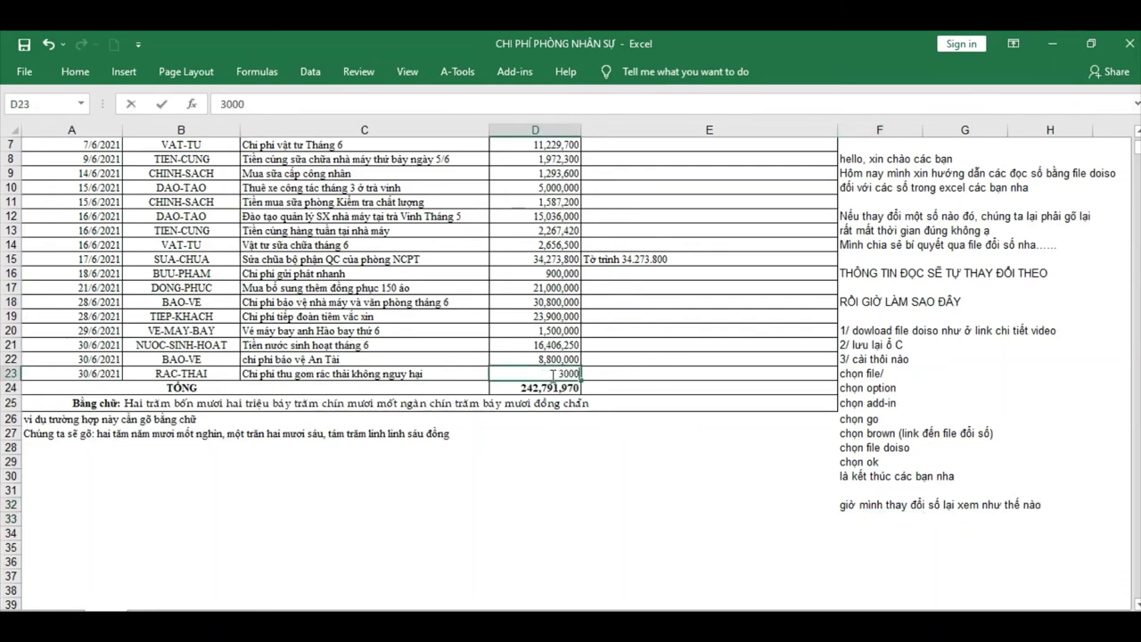
pyautogui.press('Return')
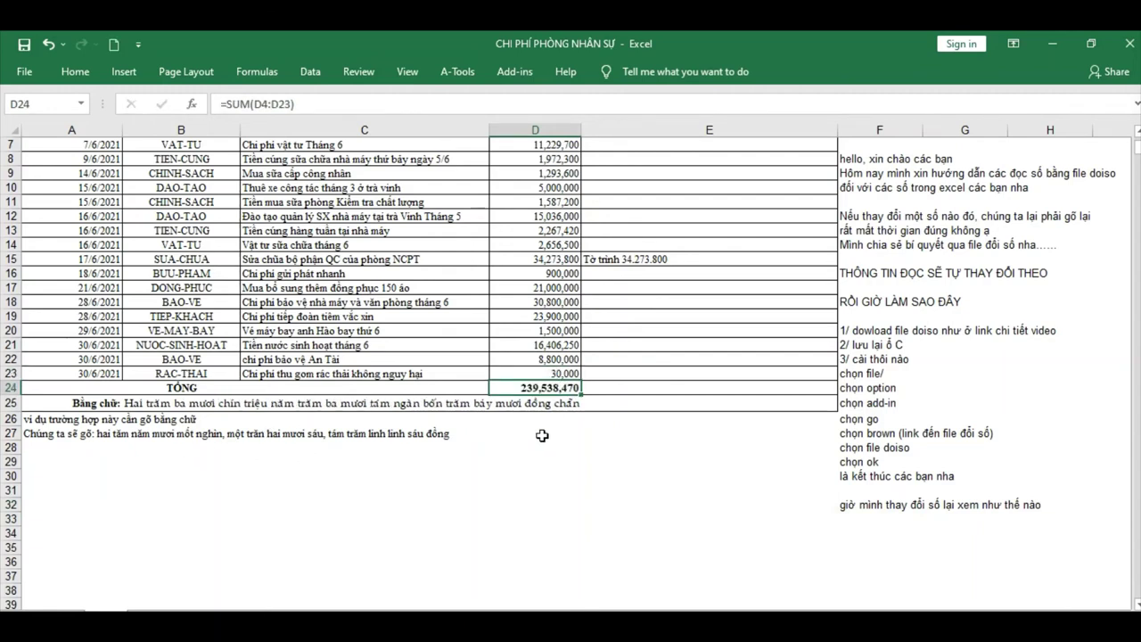
pyautogui.click(554, 359)
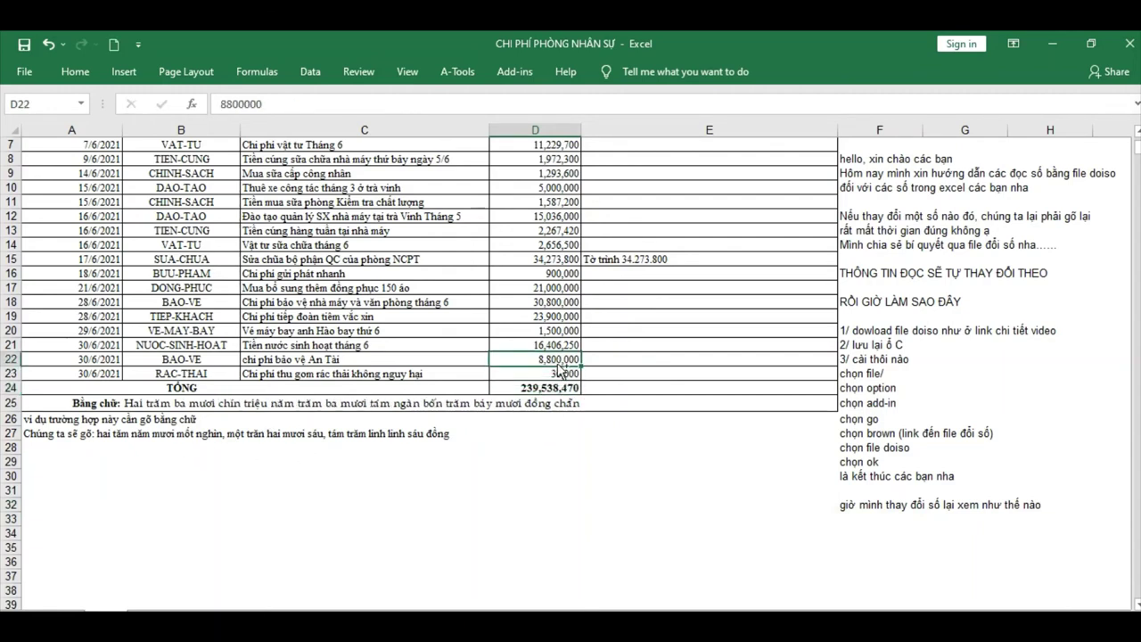
pyautogui.hotkey('ctrl', 'c')
# Paste 8,800,000 into D30 and enter =VND(D30) in D31 to spell it out
pyautogui.click(524, 479)
pyautogui.hotkey('ctrl', 'v')
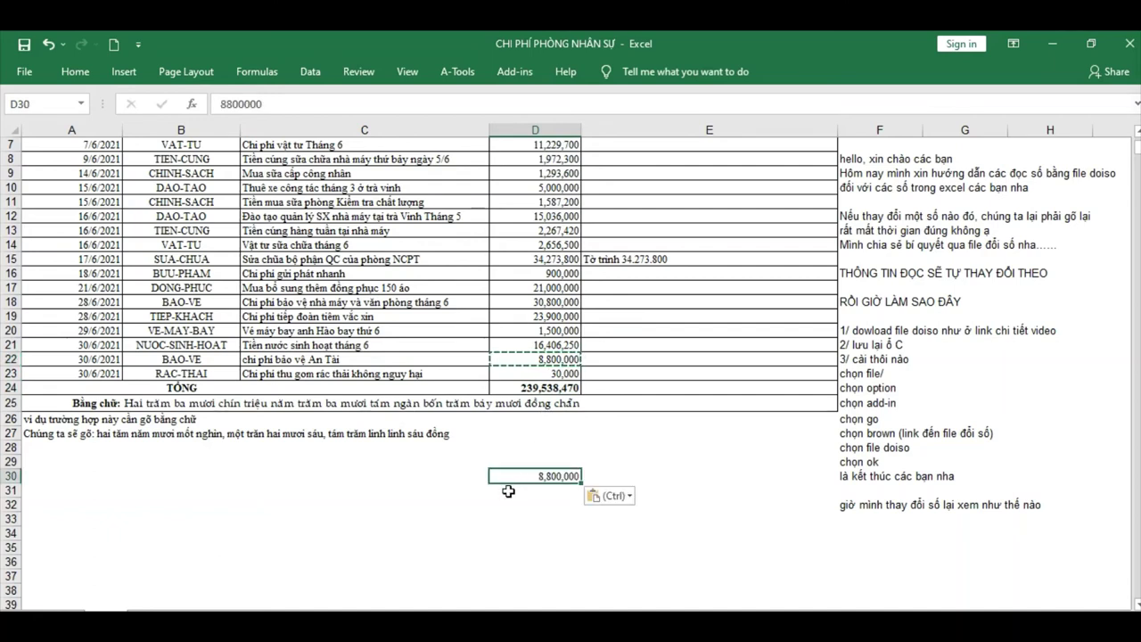
pyautogui.click(511, 496)
pyautogui.write('=')
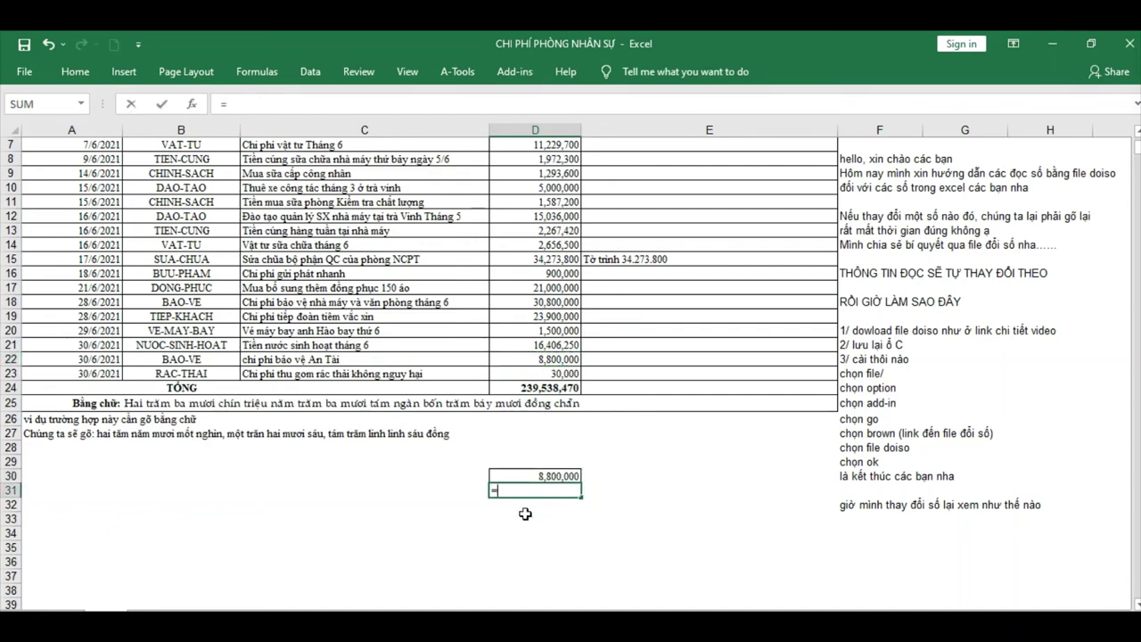
pyautogui.write('vnd(')
pyautogui.click(539, 475)
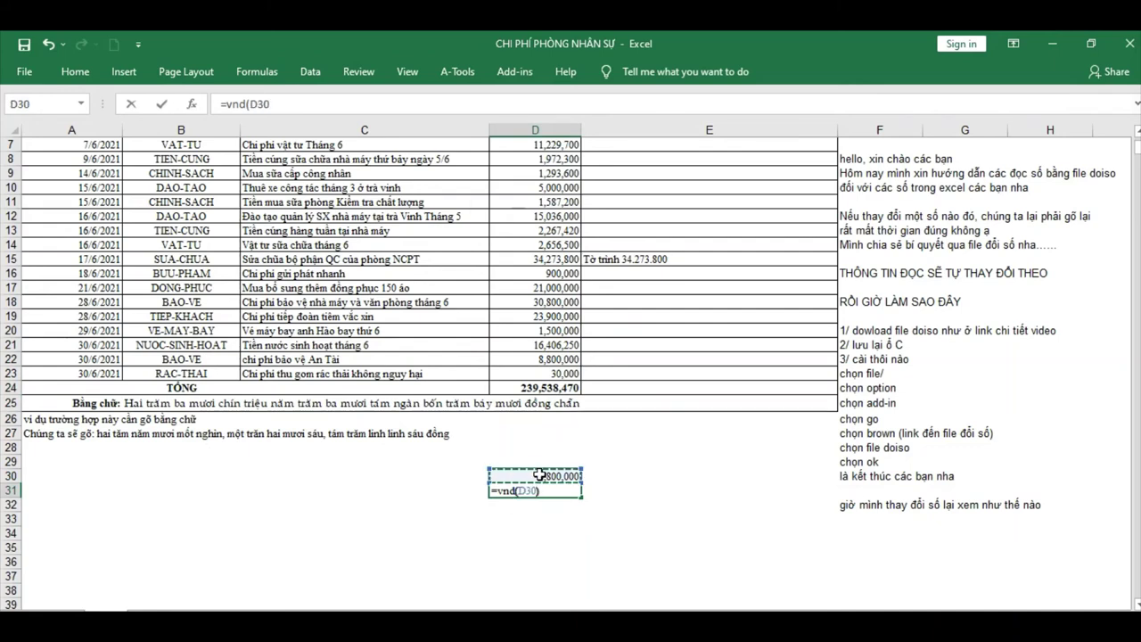
pyautogui.press('Return')
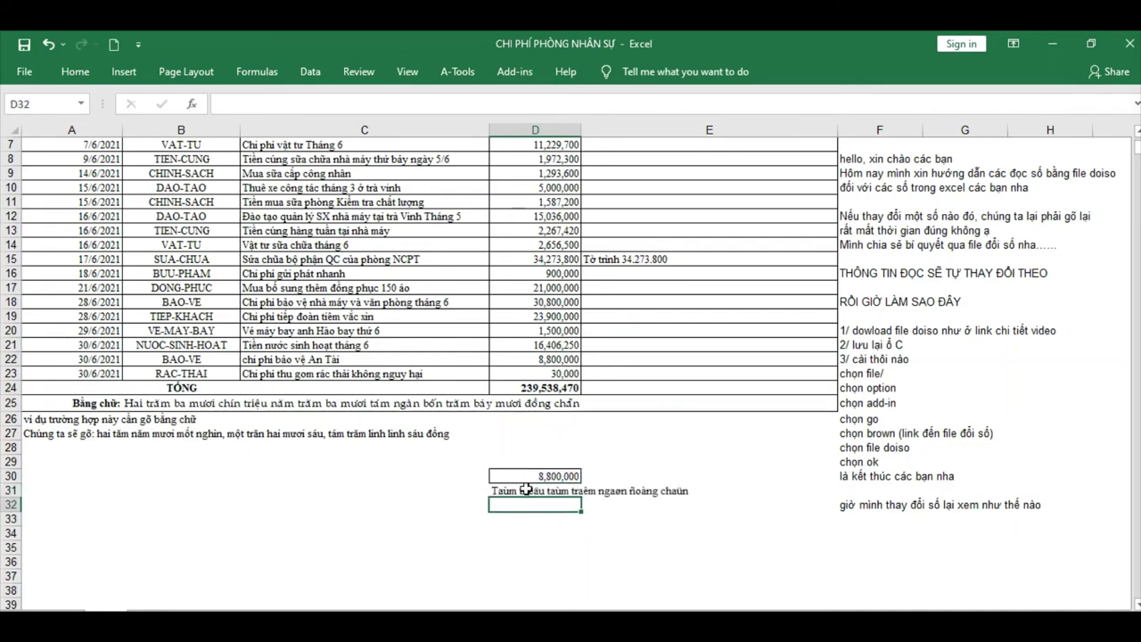
# Display the spelled-out amount in D31 in VNI-WIN Sample Font
pyautogui.click(526, 492)
pyautogui.doubleClick(75, 71)
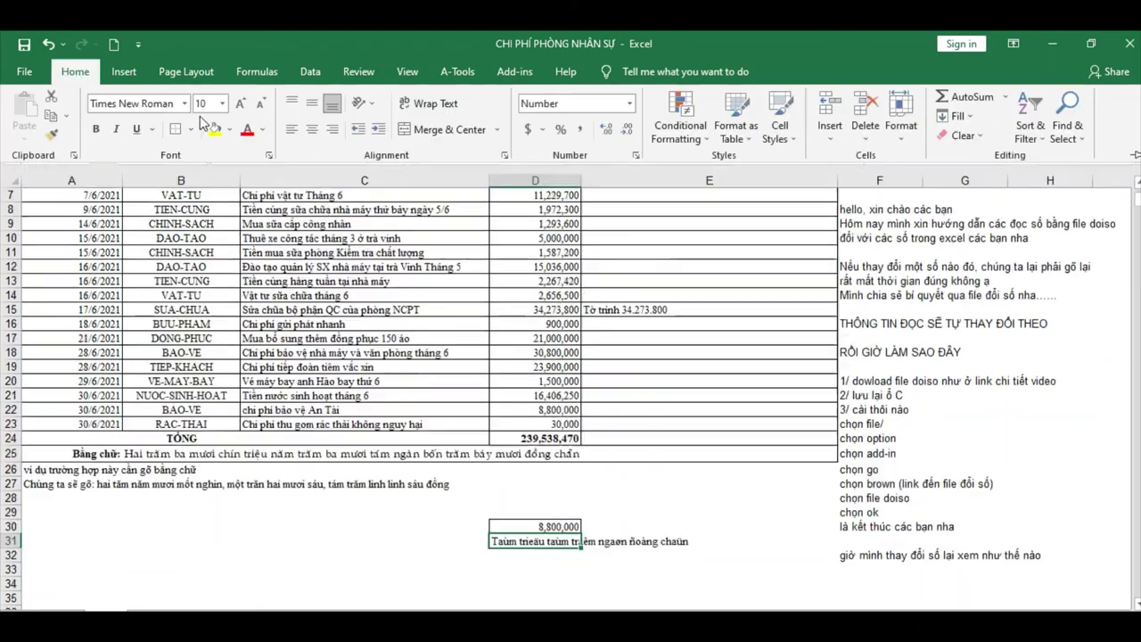
pyautogui.click(185, 103)
pyautogui.scroll(-1, 178, 419)
pyautogui.scroll(-5, 178, 419)
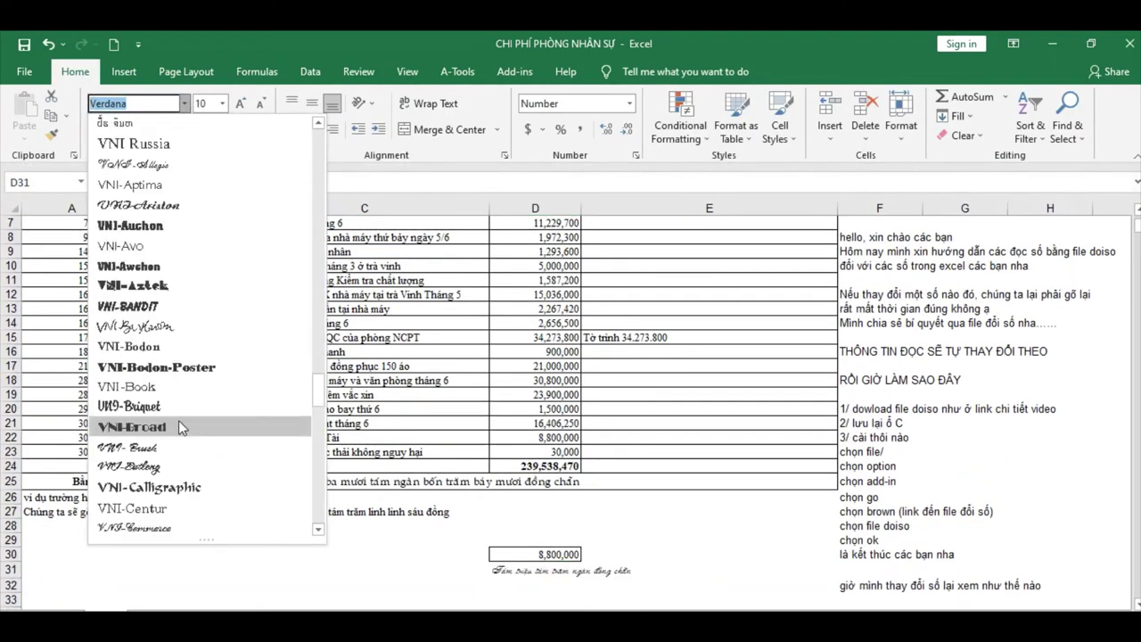
pyautogui.scroll(-5, 178, 428)
pyautogui.scroll(-5, 178, 437)
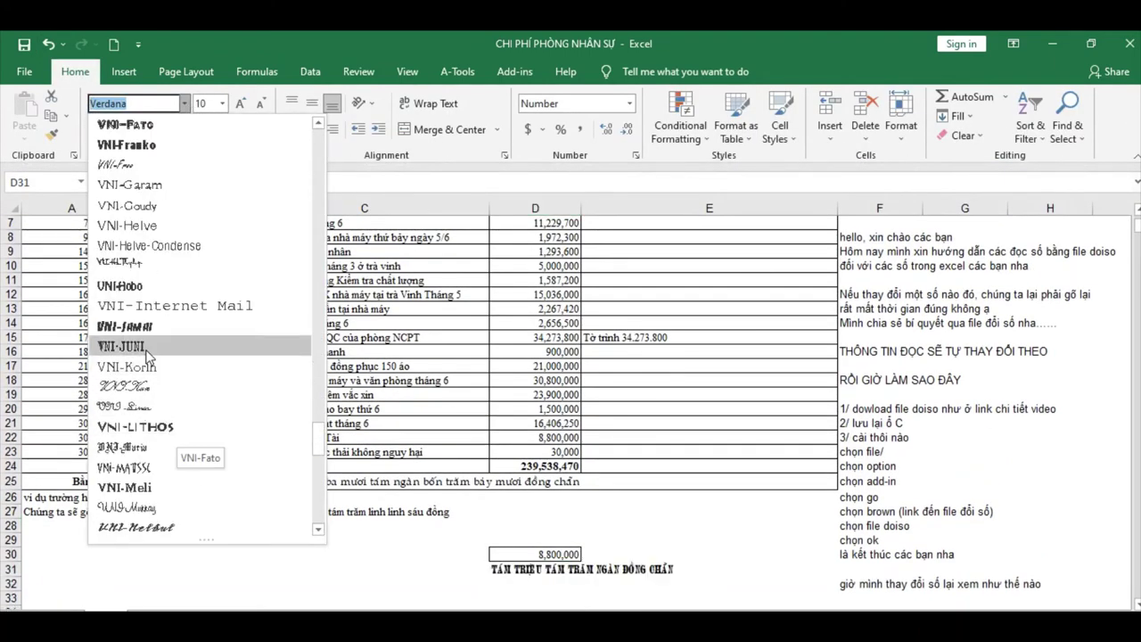
pyautogui.scroll(-5, 152, 366)
pyautogui.scroll(-4, 151, 363)
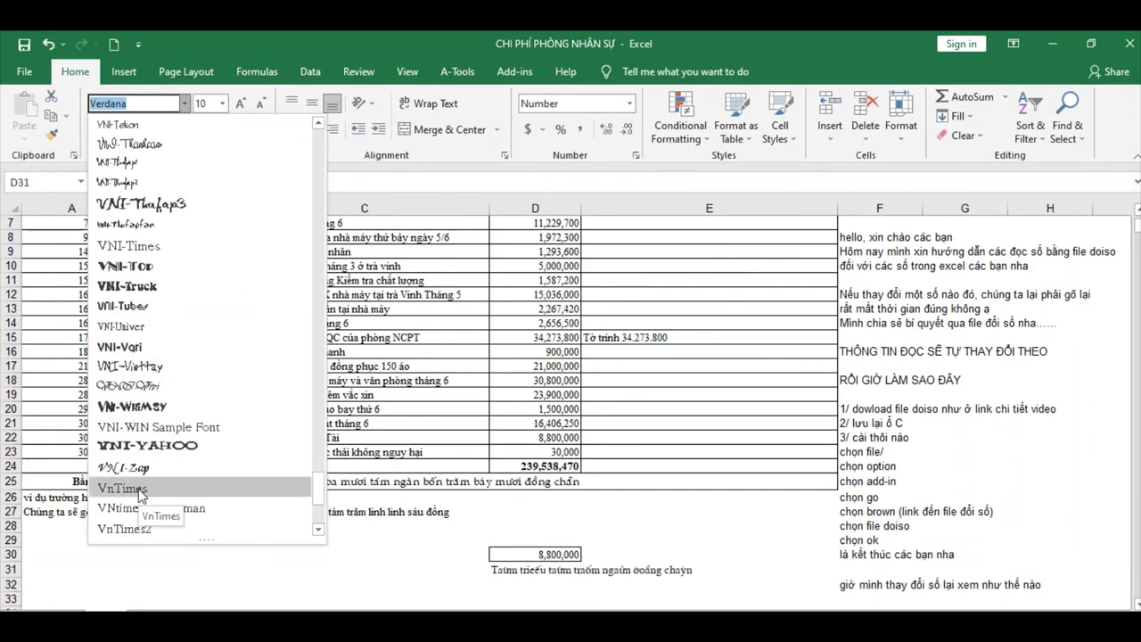
pyautogui.scroll(-2, 140, 490)
pyautogui.scroll(-2, 136, 397)
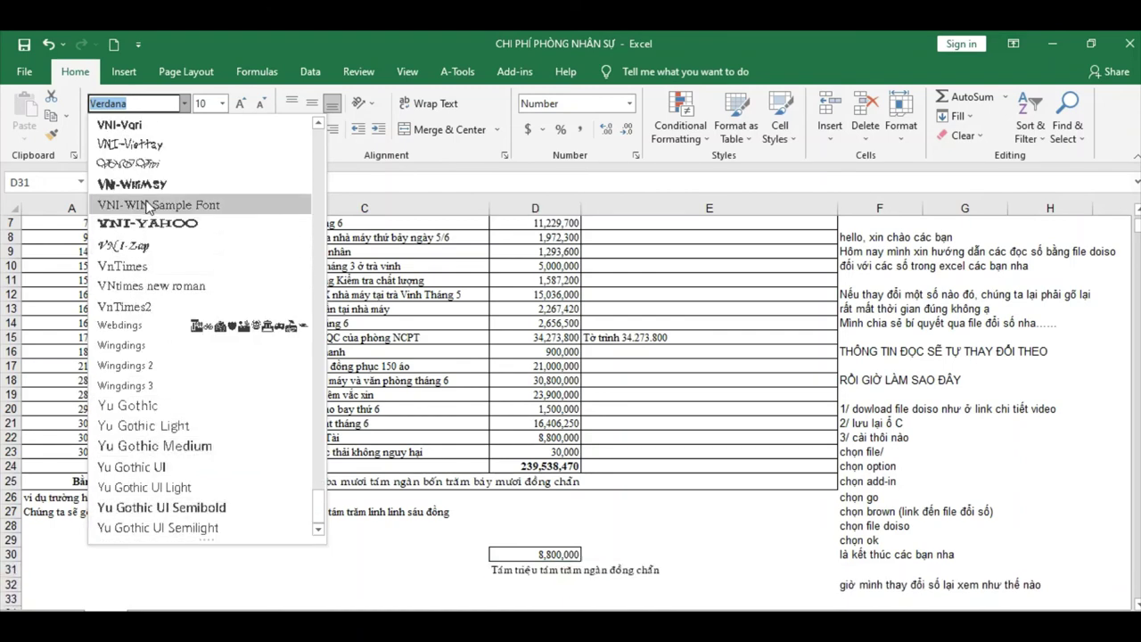
pyautogui.click(148, 207)
pyautogui.scroll(-3, 802, 535)
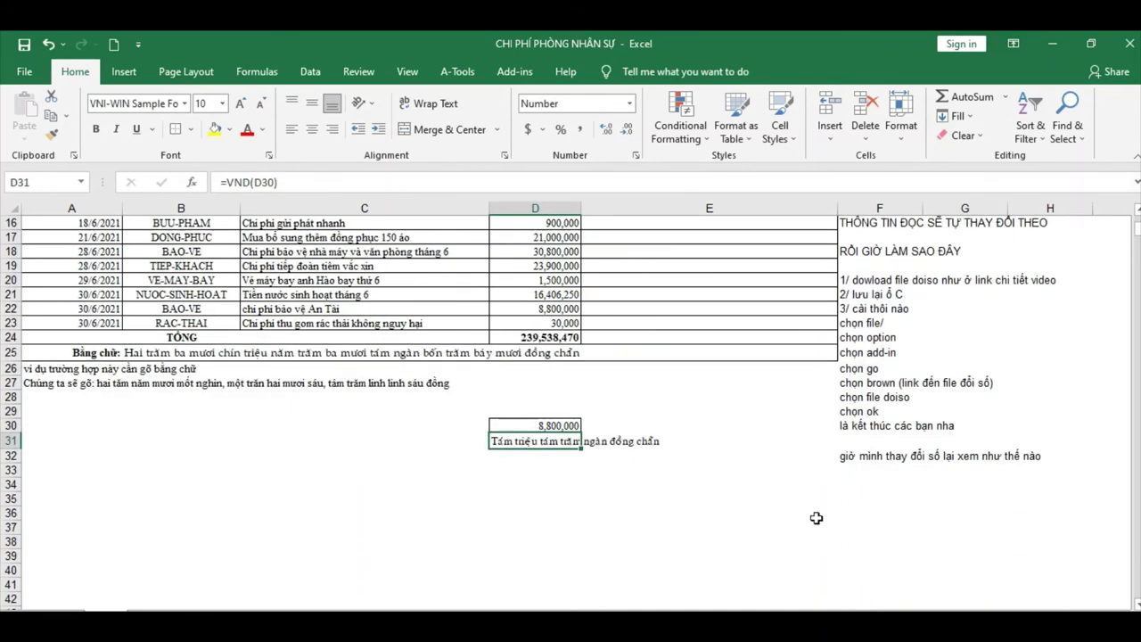
pyautogui.click(862, 475)
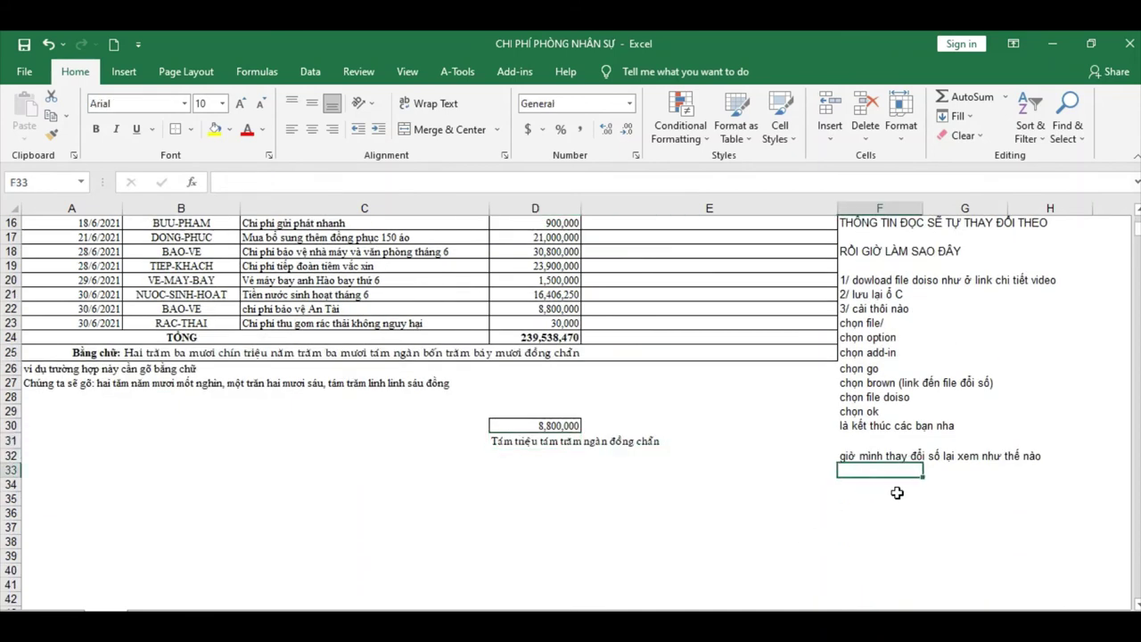
# Add notes: =vnd(địa chỉ ô) syntax in F33, a reselect-font tip in F34, and a thank-you in F36
pyautogui.write('cú ph')
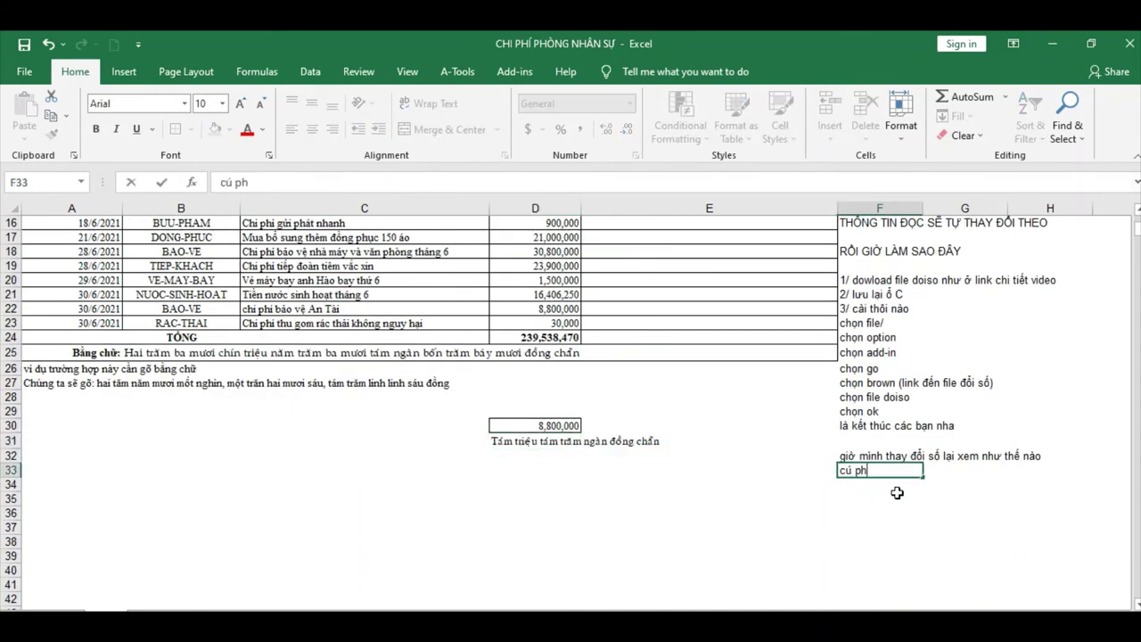
pyautogui.write('ap')
pyautogui.write('vnd')
pyautogui.write('(dịa')
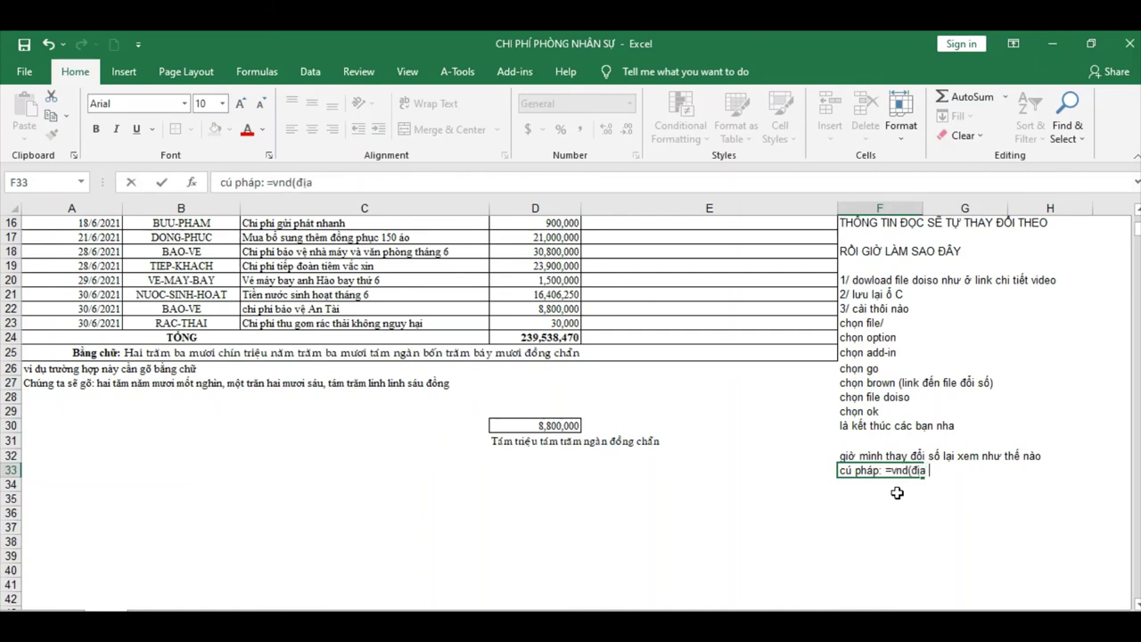
pyautogui.write(' chỉ')
pyautogui.write('00')
pyautogui.press('BackSpace')
pyautogui.press('BackSpace')
pyautogui.press('Return')
pyautogui.write('cho')
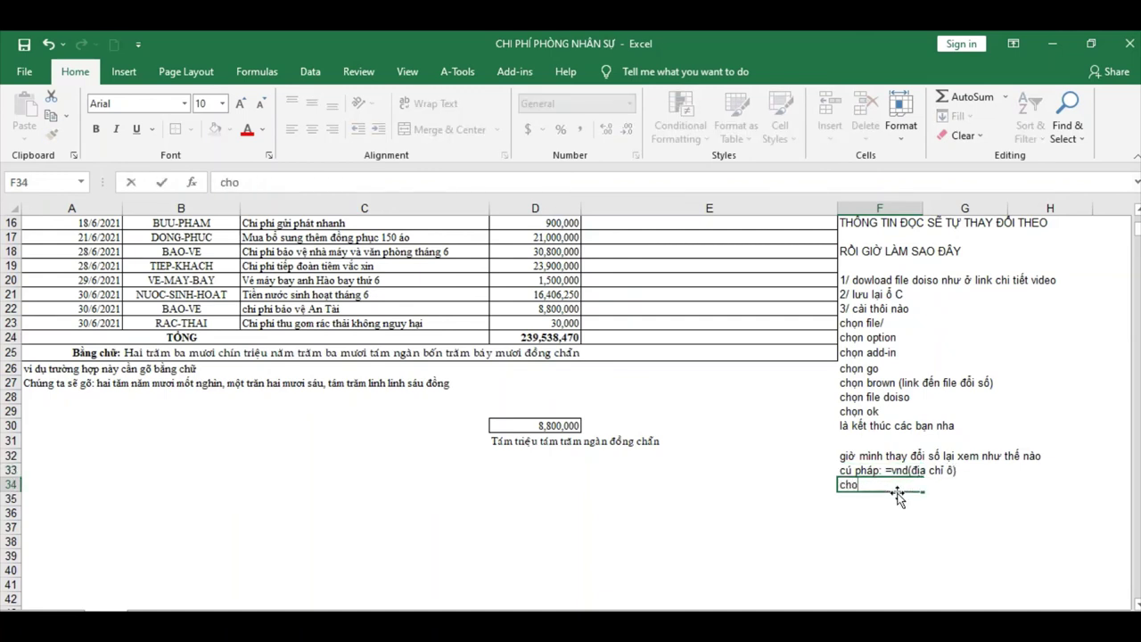
pyautogui.write('n lai f')
pyautogui.write('font chư')
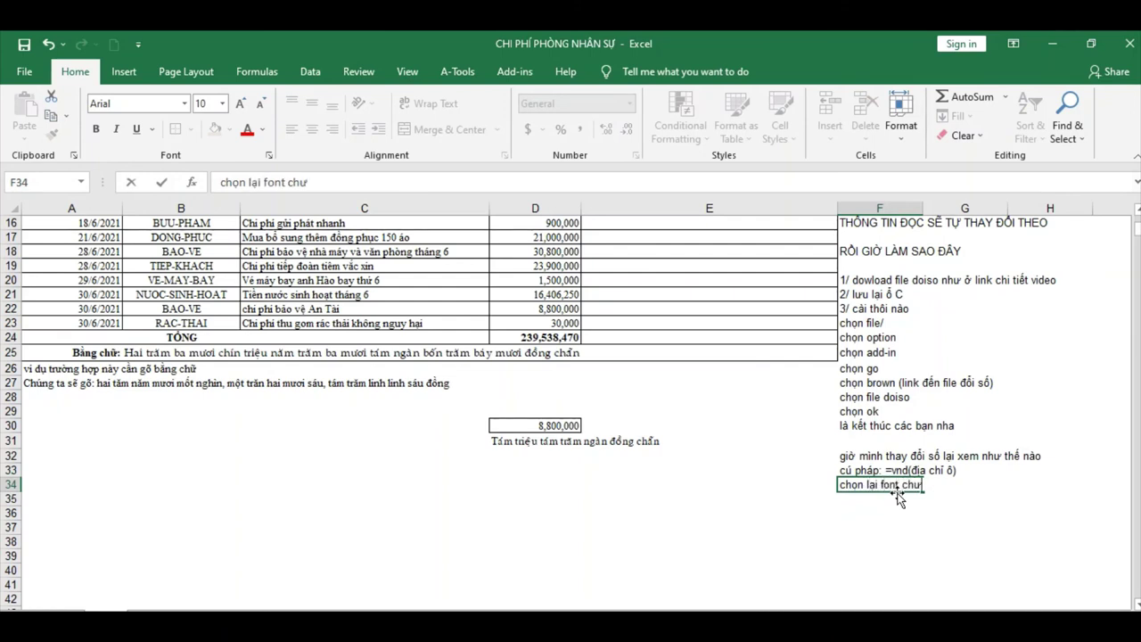
pyautogui.press('BackSpace')
pyautogui.write('ữ nếu kh')
pyautogui.write('ông')
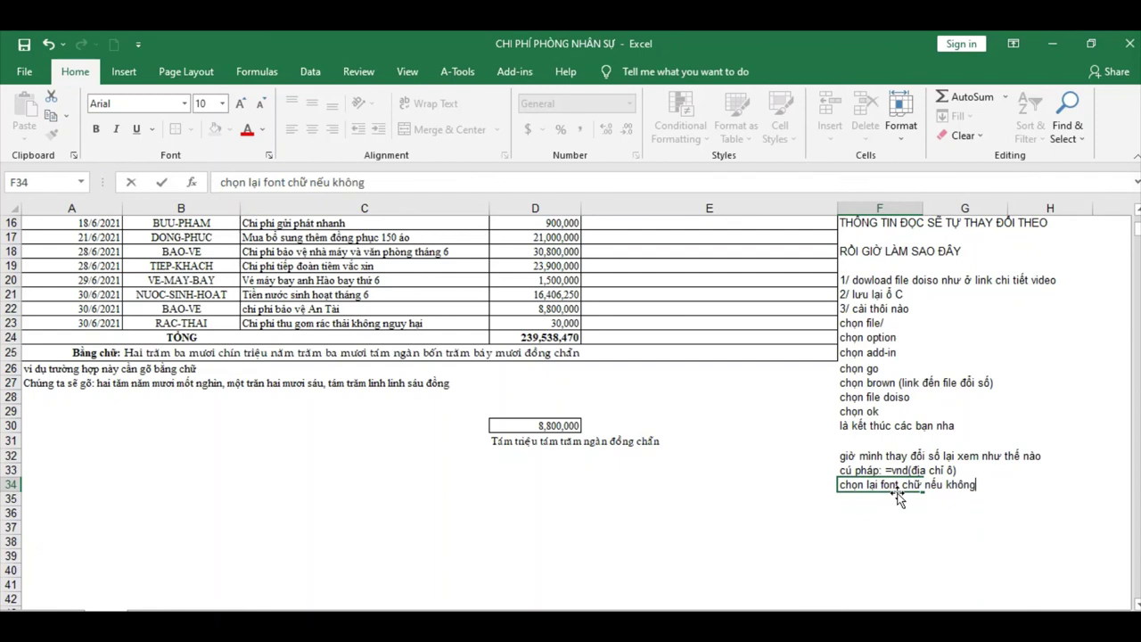
pyautogui.write(' đọc dược')
pyautogui.press('Return')
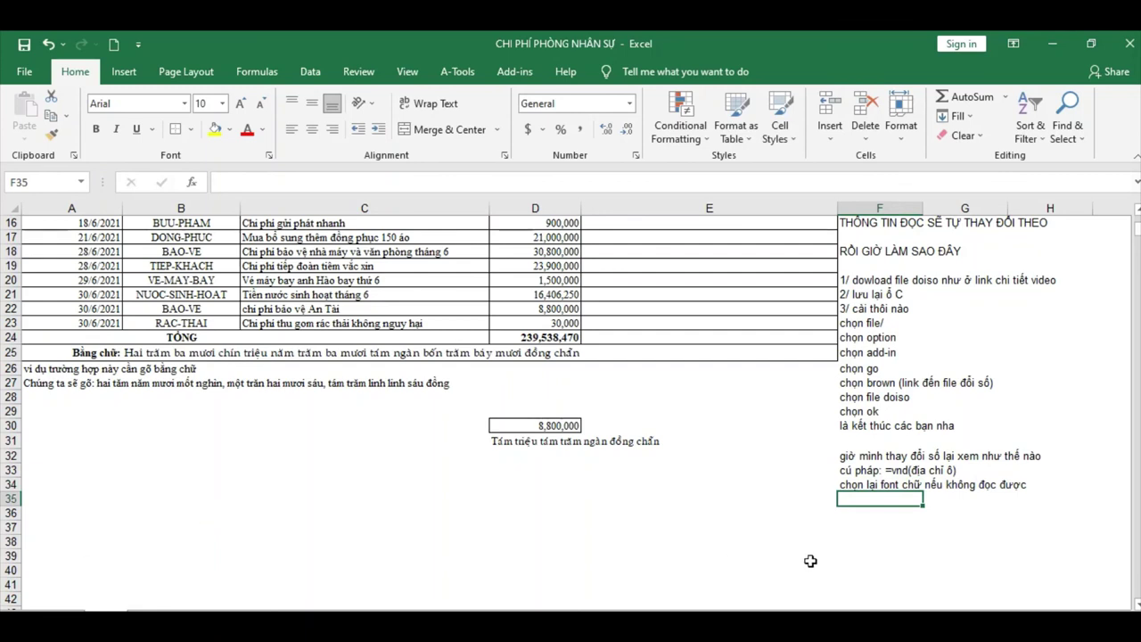
pyautogui.press('Return')
pyautogui.write('CHÂN T')
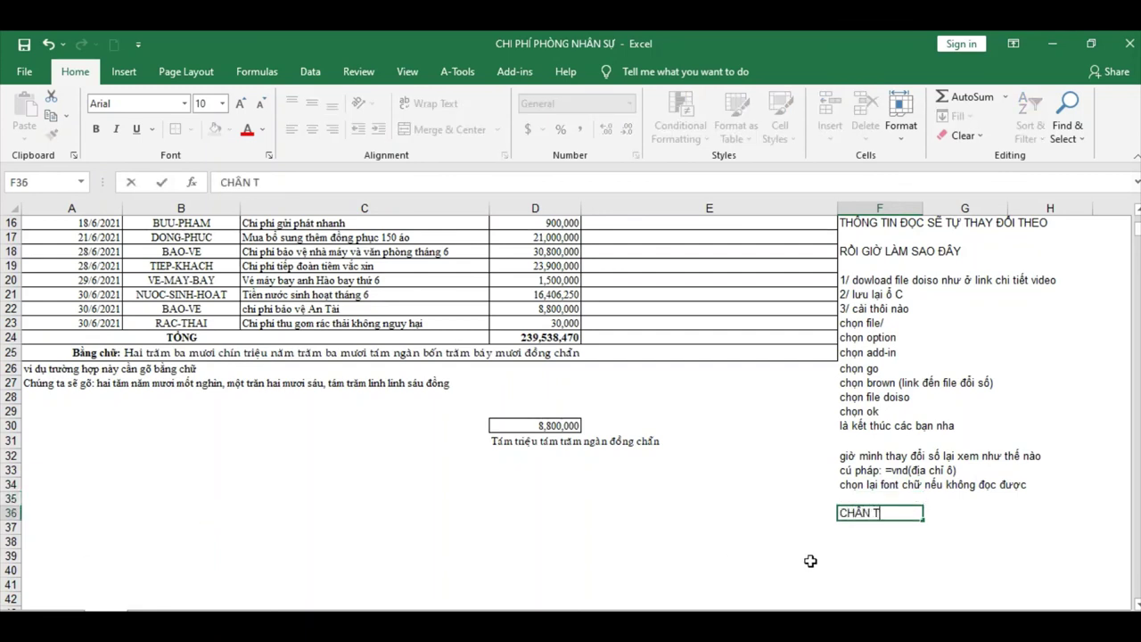
pyautogui.write('HÀNH CẢM ƠN, C')
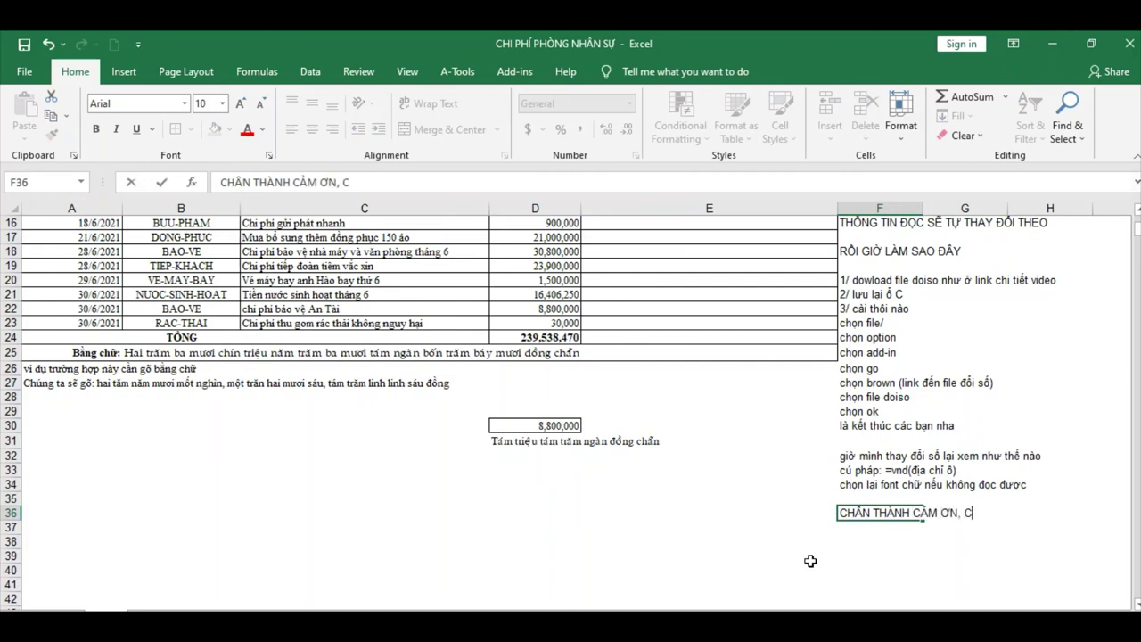
pyautogui.write('HÚC CACs BẠ')
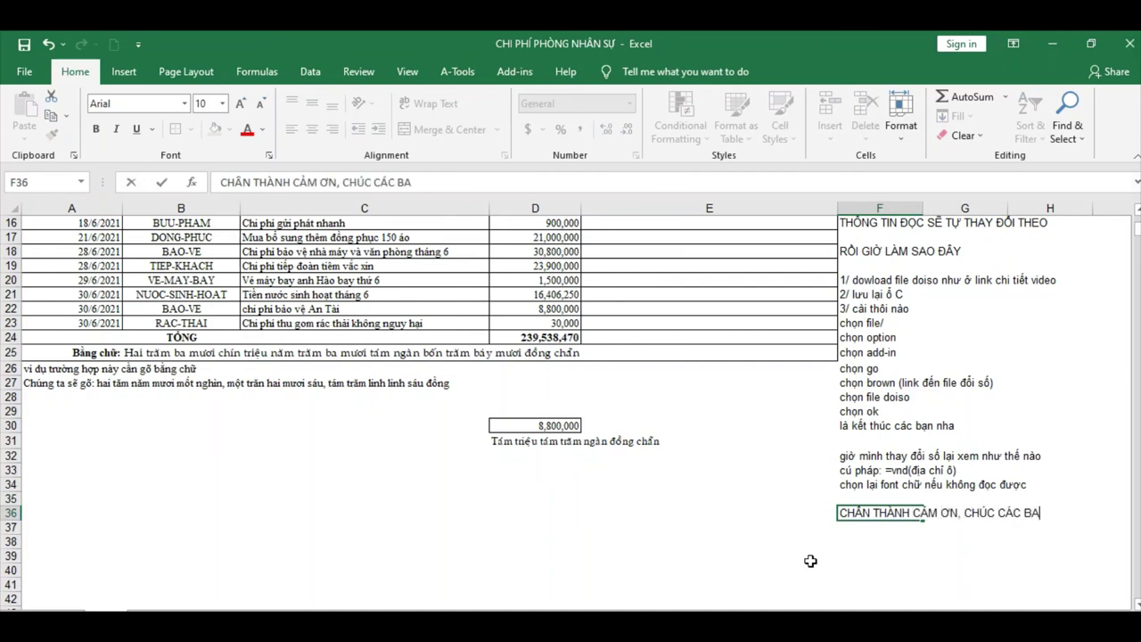
pyautogui.write('N THÀNH CÔNG')
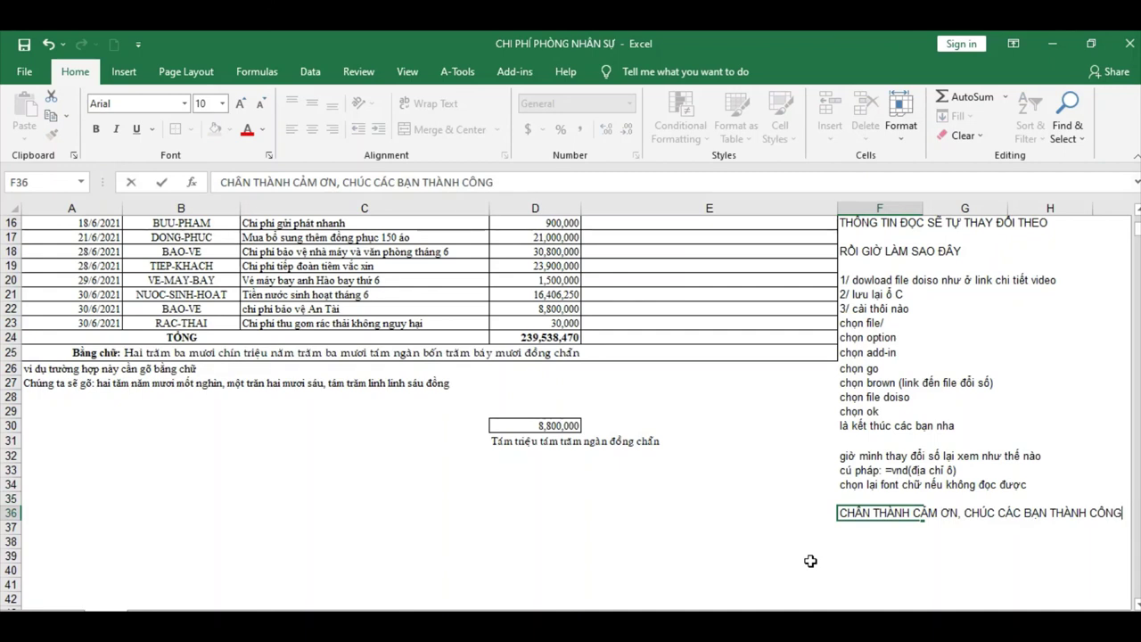